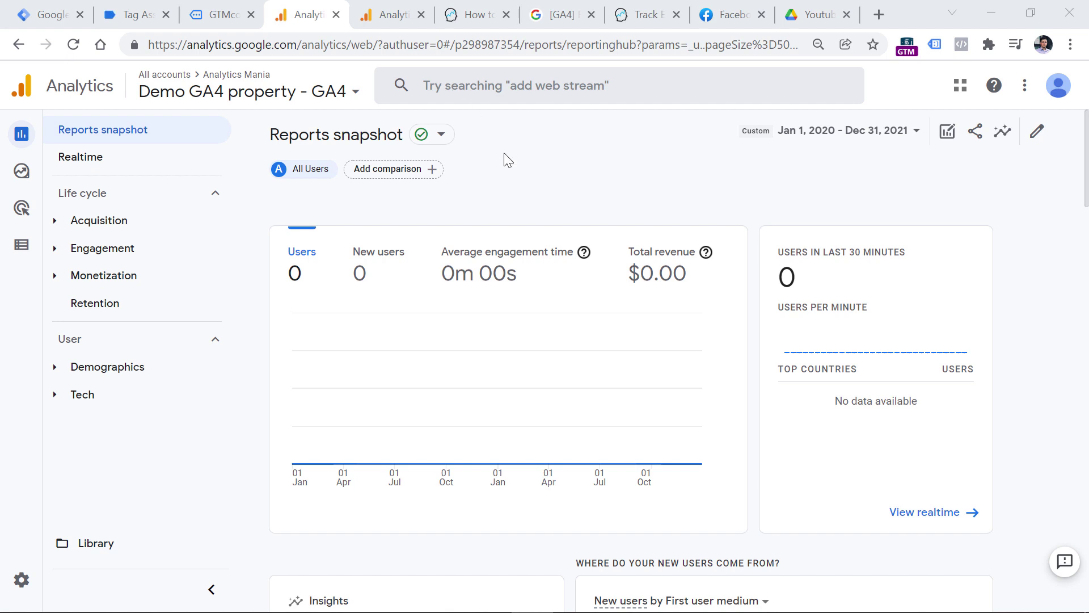
# Open the list of conversion events configured for the Demo GA4 property.
pyautogui.click(25, 249)
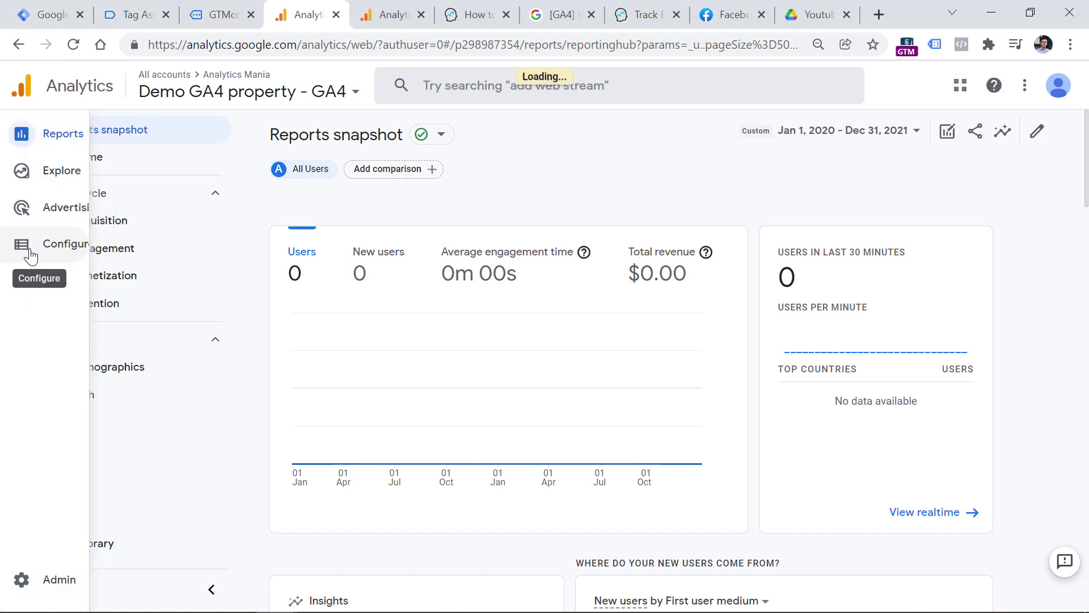
pyautogui.click(113, 153)
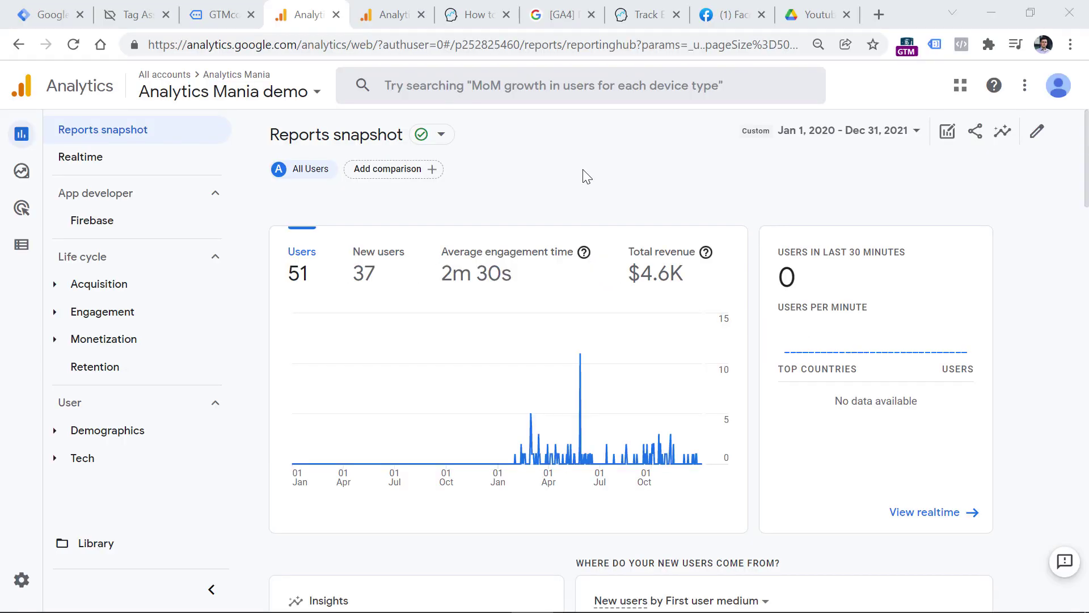
# Mark the existing generate_lead event as a conversion in the Analytics Mania demo property.
pyautogui.click(25, 250)
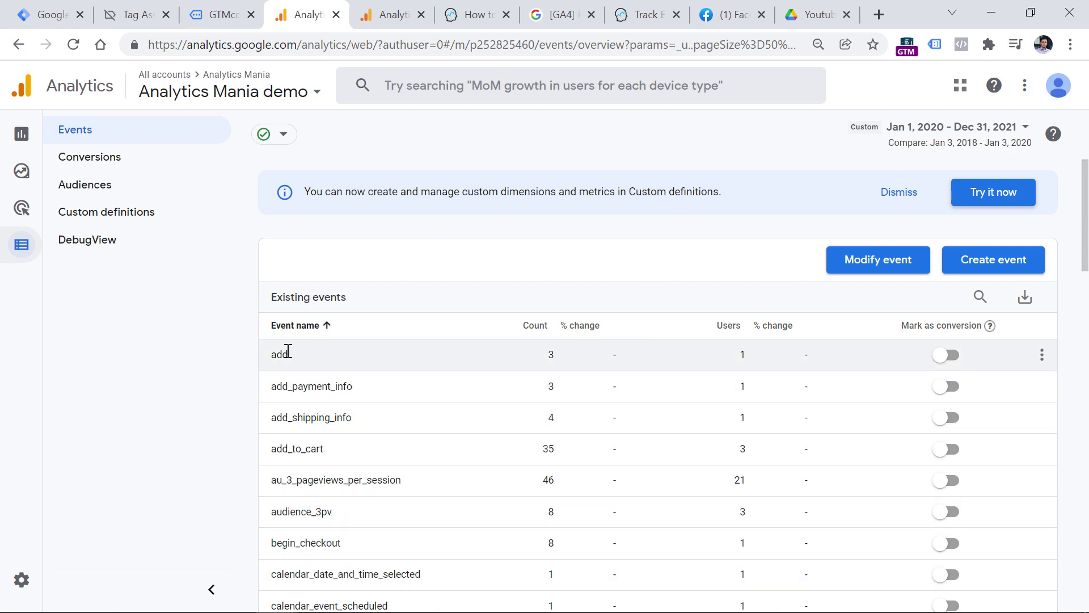
pyautogui.scroll(-10, 282, 381)
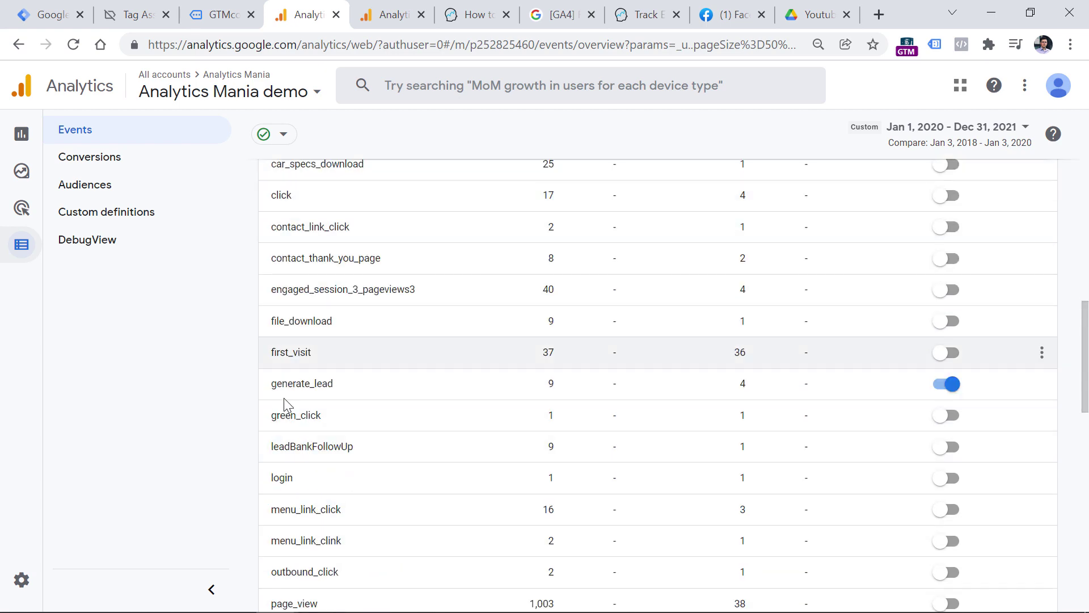
pyautogui.scroll(10, 285, 406)
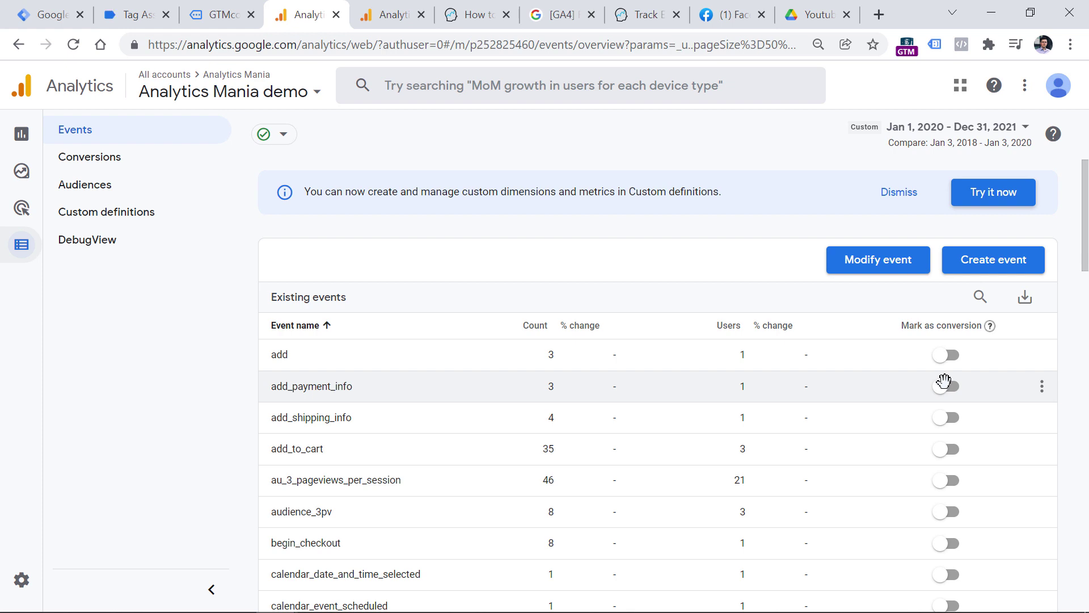
pyautogui.scroll(-10, 376, 273)
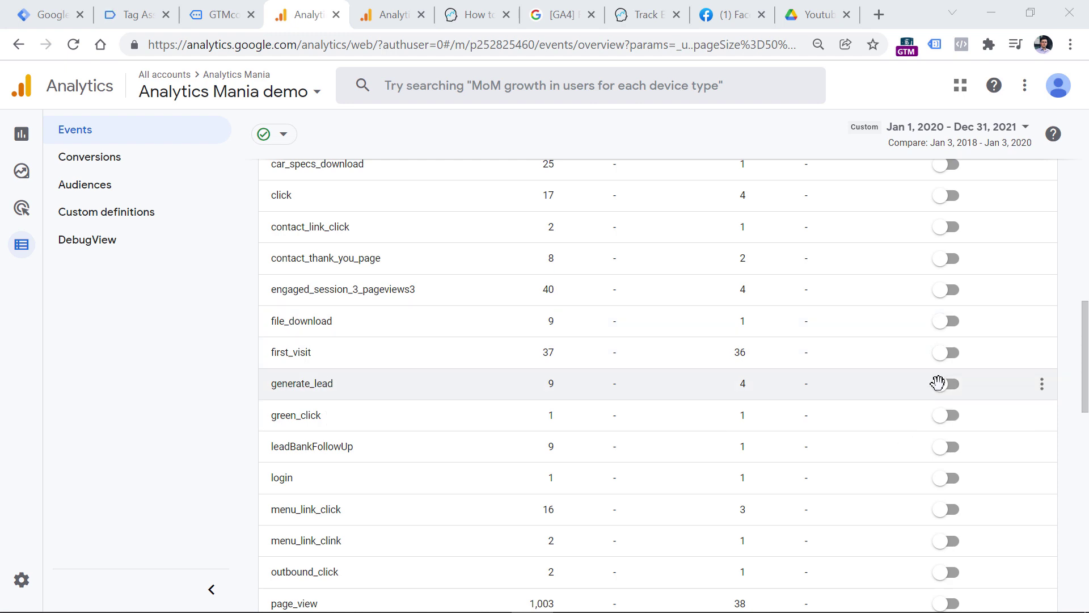
pyautogui.click(941, 383)
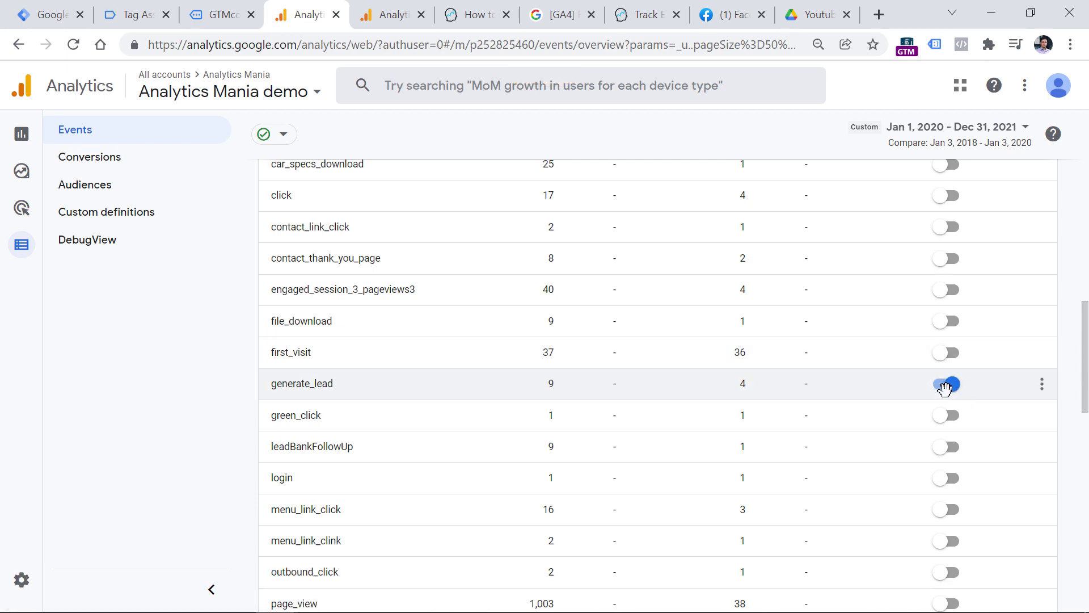
# Create and save a new conversion event named sign_up, since it is missing from the existing events.
pyautogui.scroll(5, 565, 397)
pyautogui.scroll(5, 513, 419)
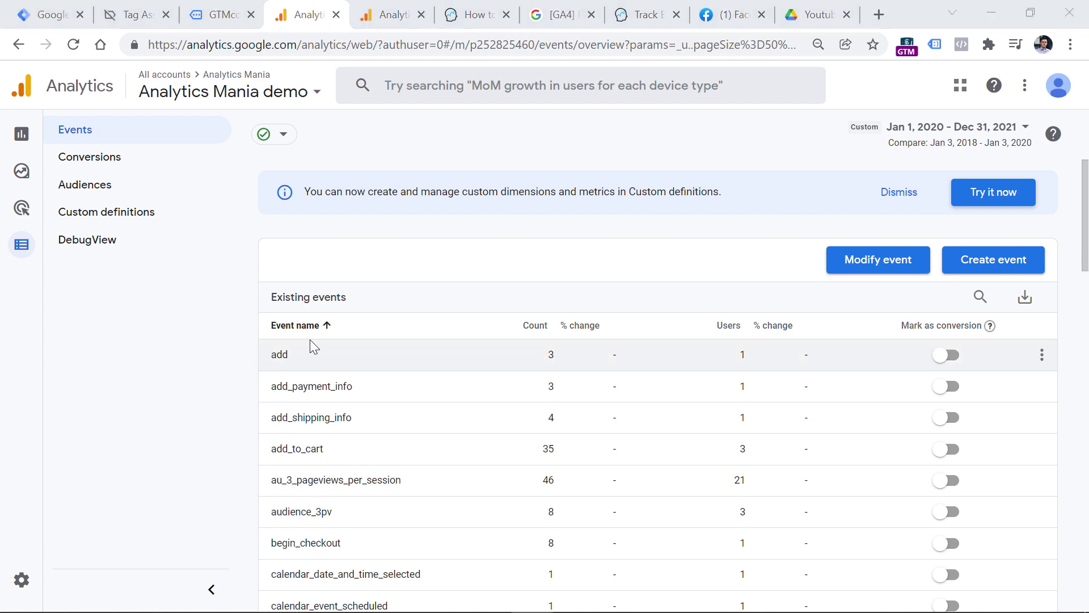
pyautogui.scroll(-5, 300, 340)
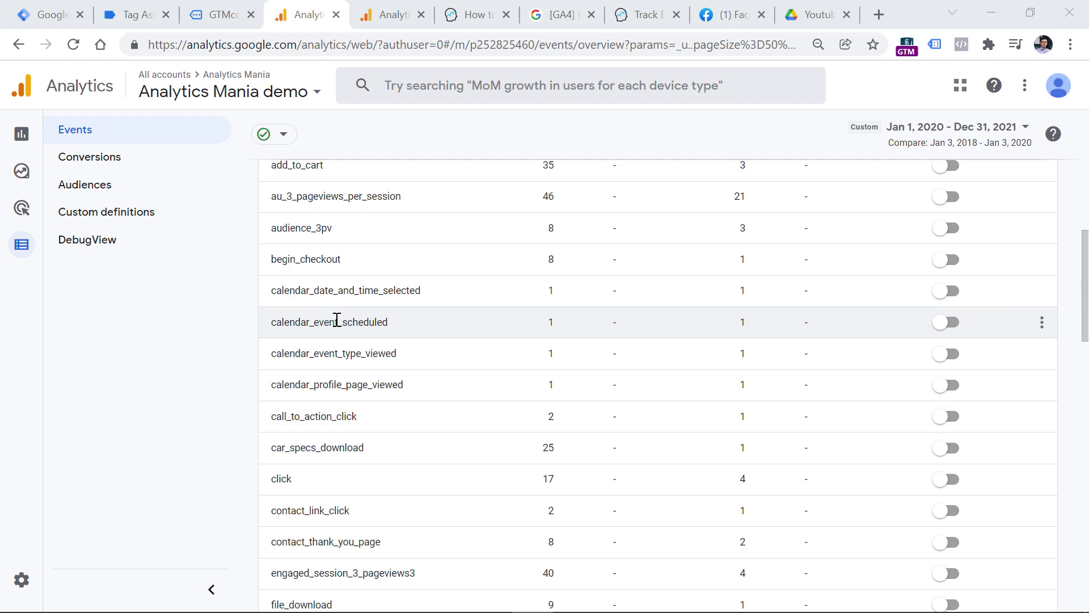
pyautogui.scroll(5, 337, 319)
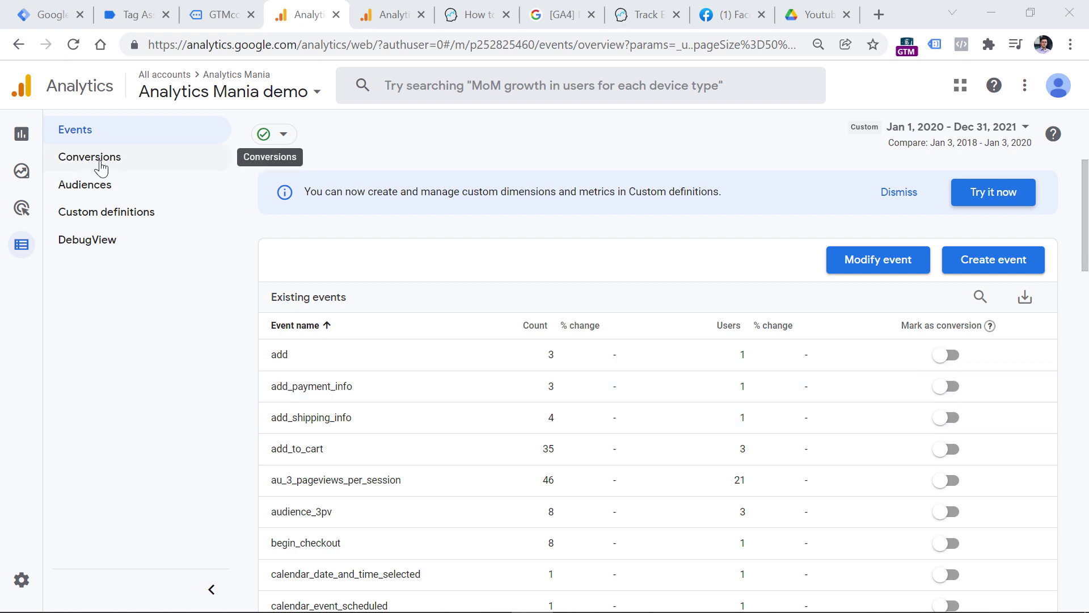
pyautogui.click(83, 159)
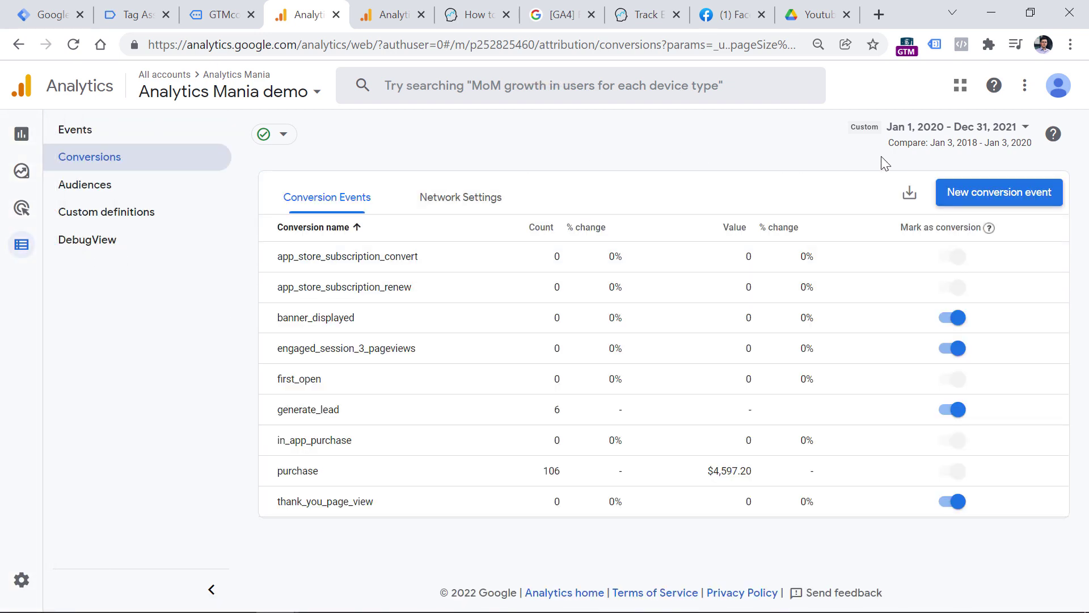
pyautogui.click(1000, 203)
pyautogui.click(596, 293)
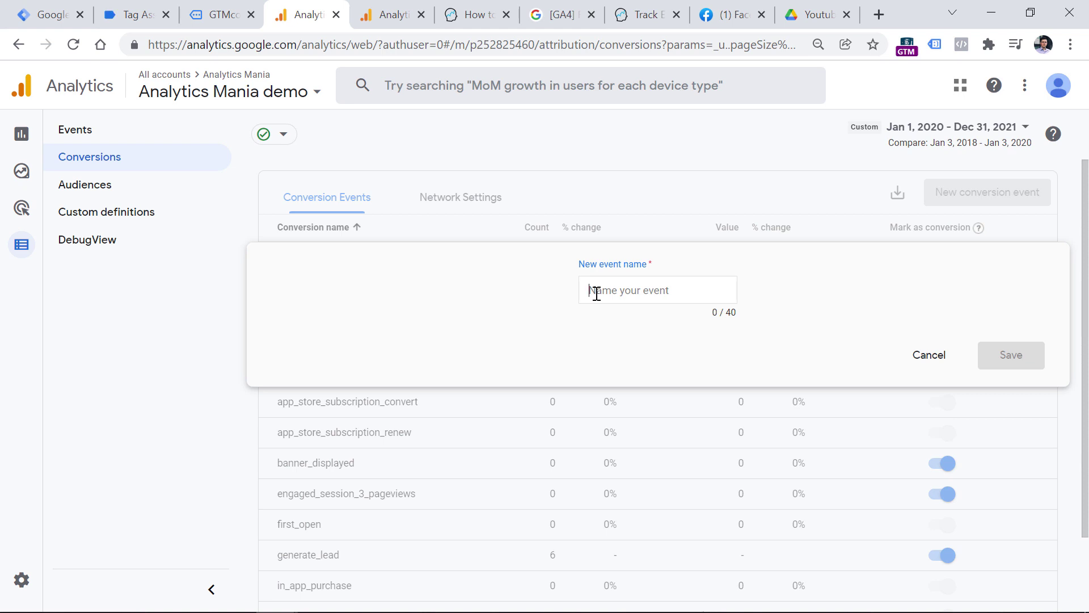
pyautogui.write('sign')
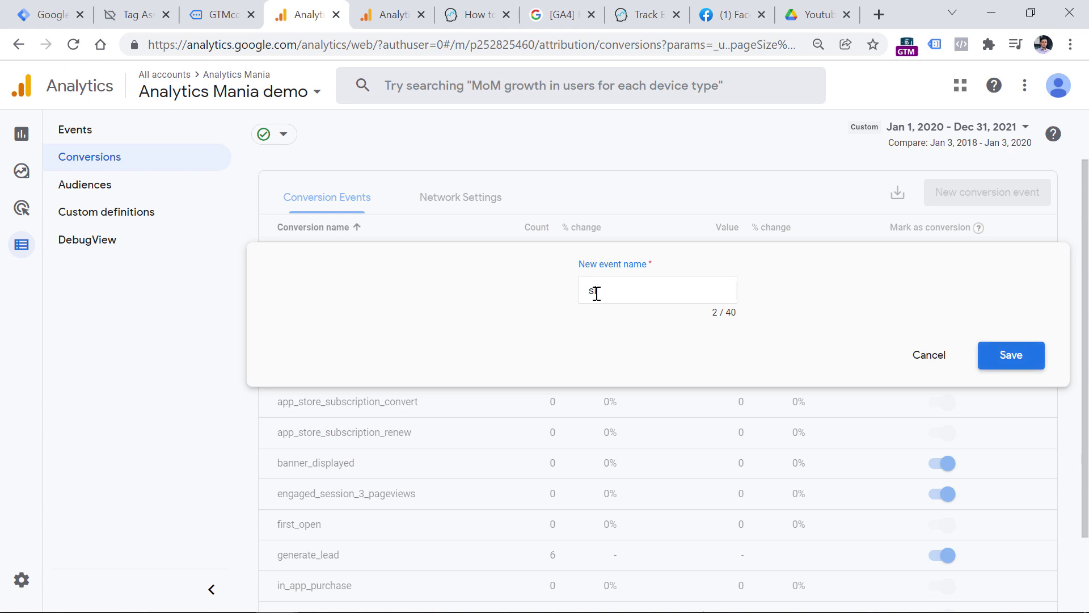
pyautogui.write('_up')
pyautogui.click(1014, 363)
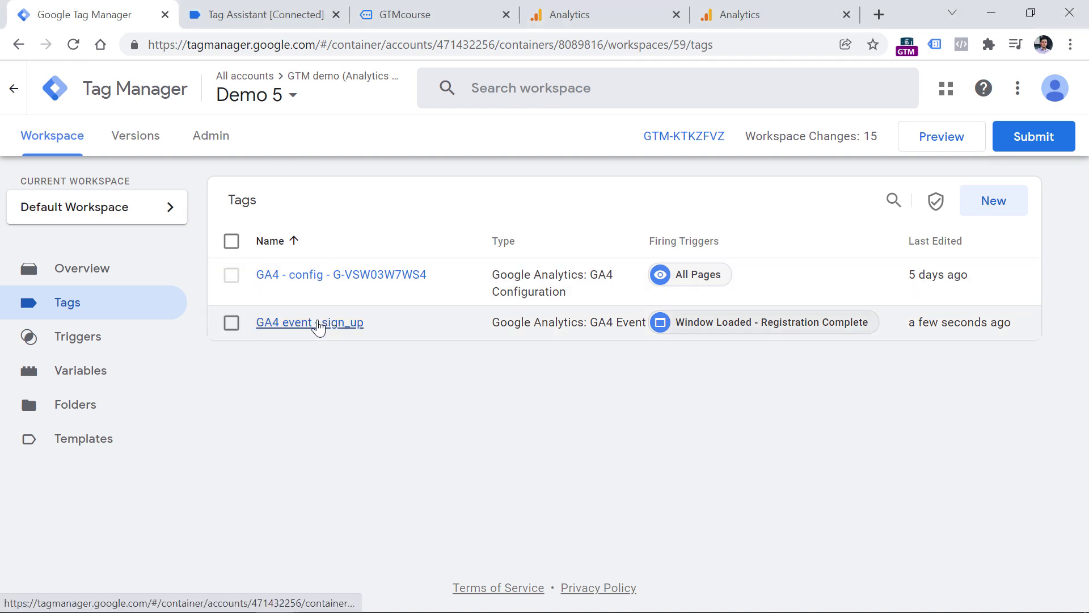
# In Google Tag Manager, open the GA4 event - sign_up tag and check its event name.
pyautogui.click(316, 323)
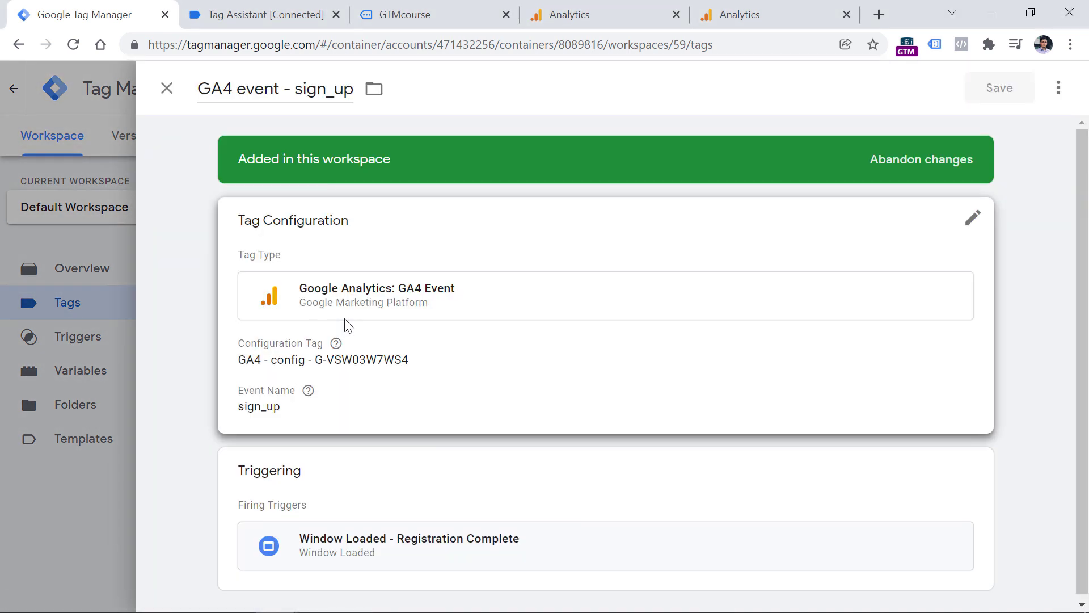
pyautogui.click(384, 301)
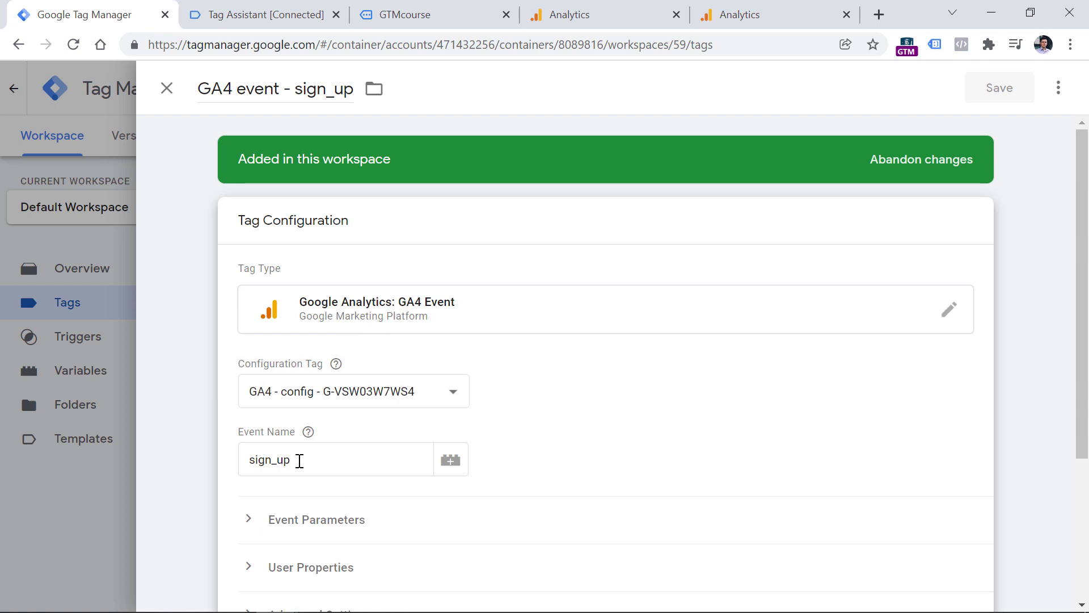
pyautogui.moveTo(307, 455); pyautogui.dragTo(248, 459)
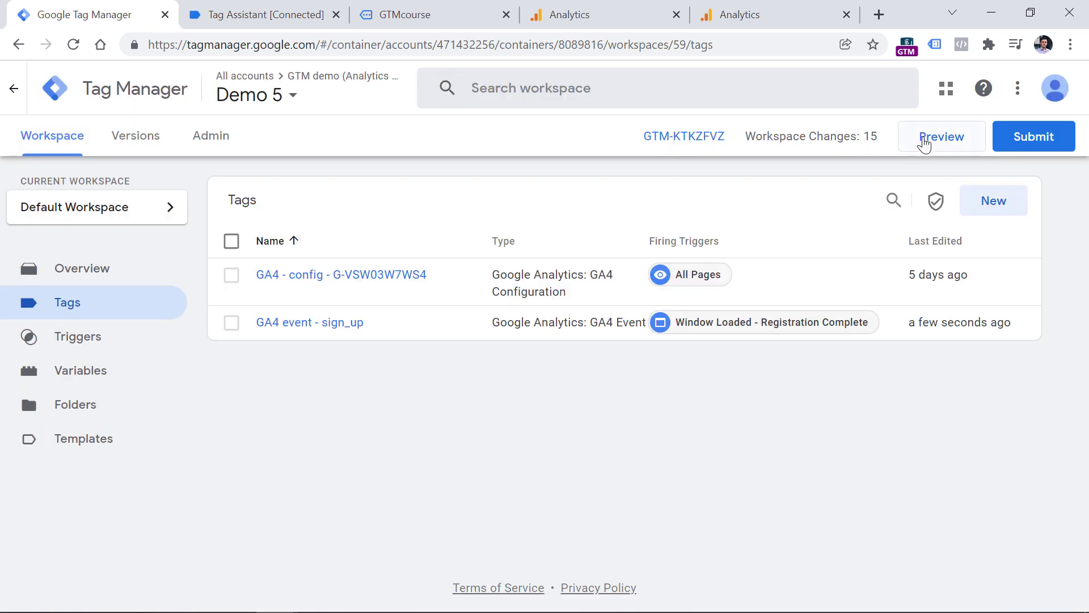
# Start previewing the Tag Manager container and continue once Tag Assistant is connected to the website.
pyautogui.click(940, 136)
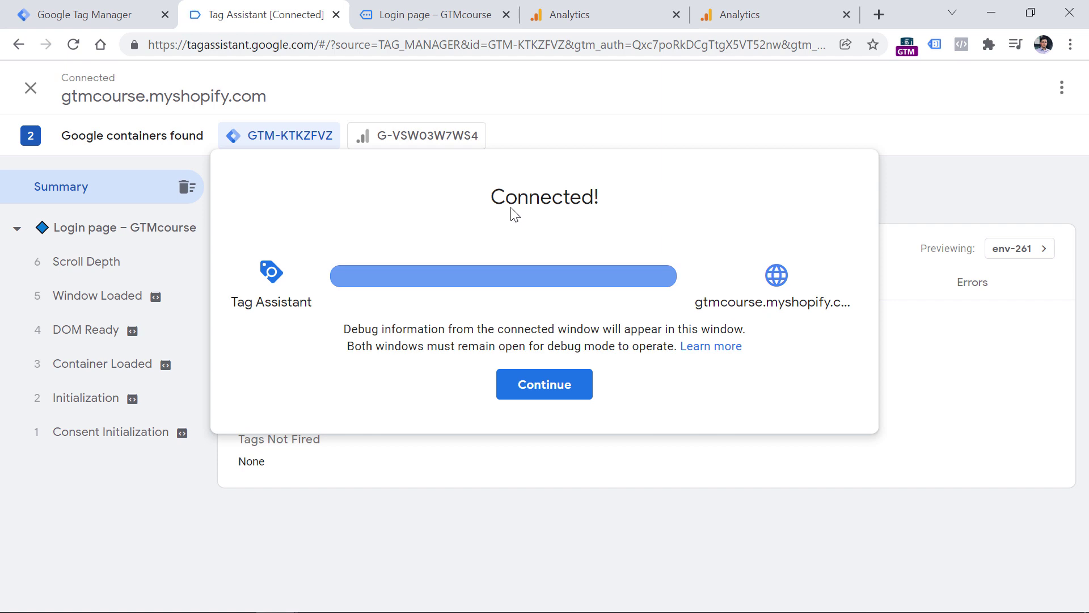
pyautogui.click(549, 375)
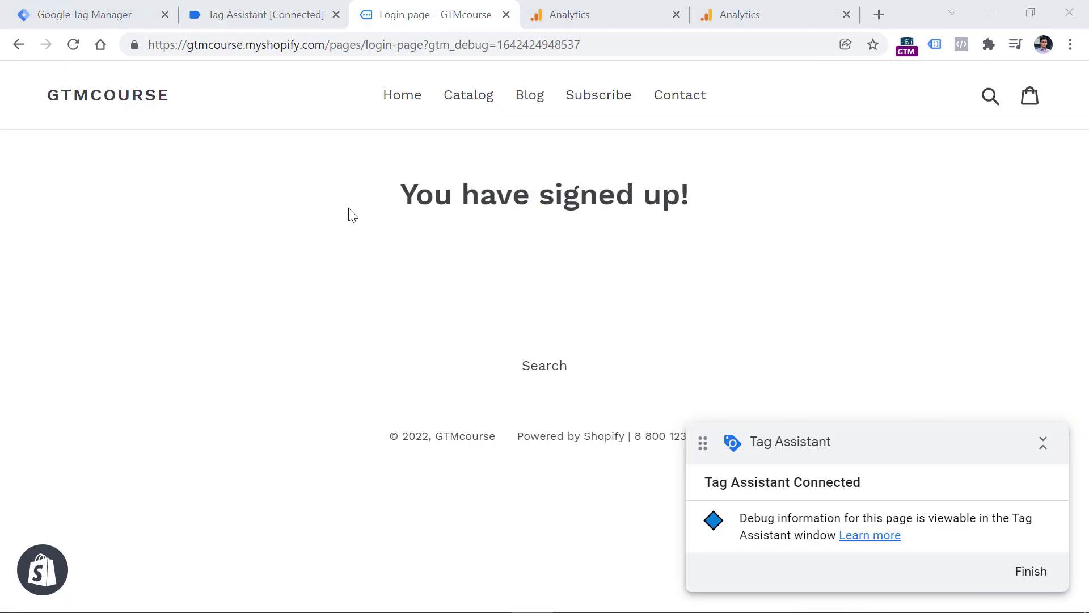
# Switch back to Google Analytics and open DebugView to check the incoming sign_up event.
pyautogui.click(592, 12)
pyautogui.click(49, 80)
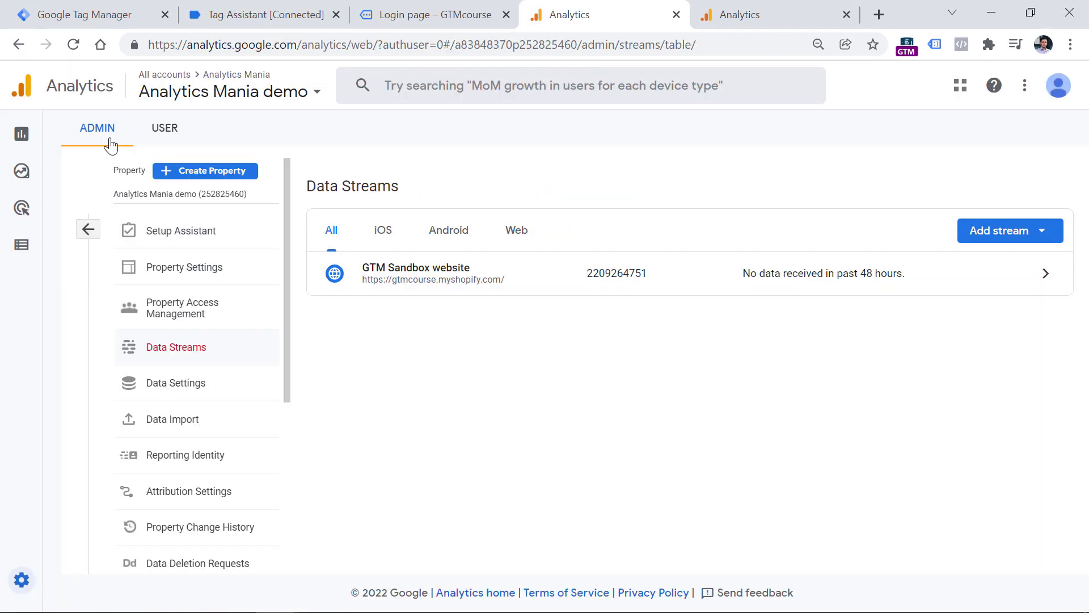
pyautogui.click(24, 246)
pyautogui.click(132, 250)
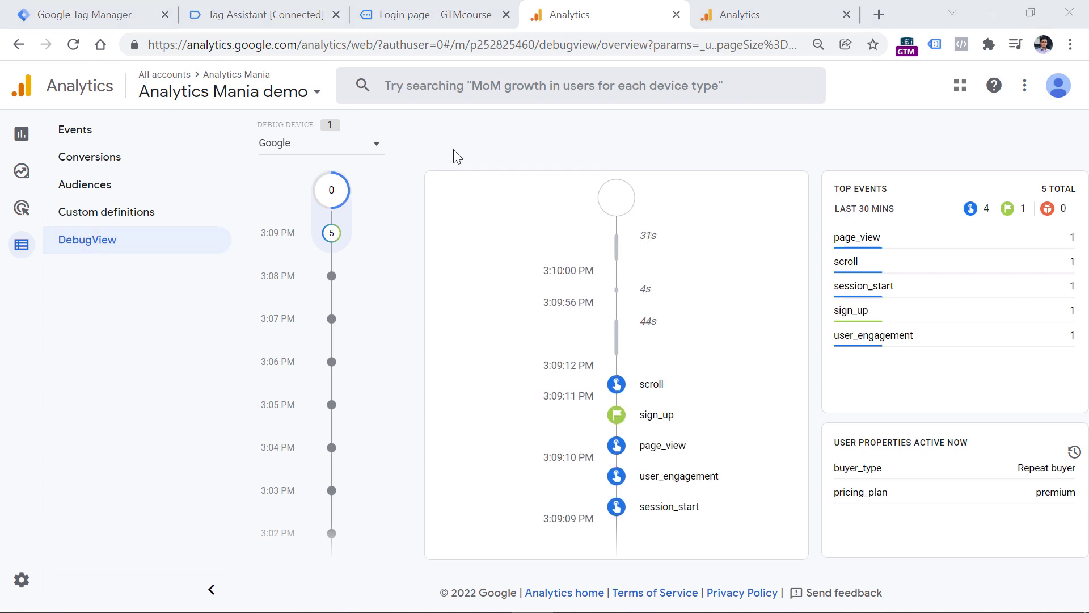
# Review the list of existing events and their conversion settings.
pyautogui.click(87, 136)
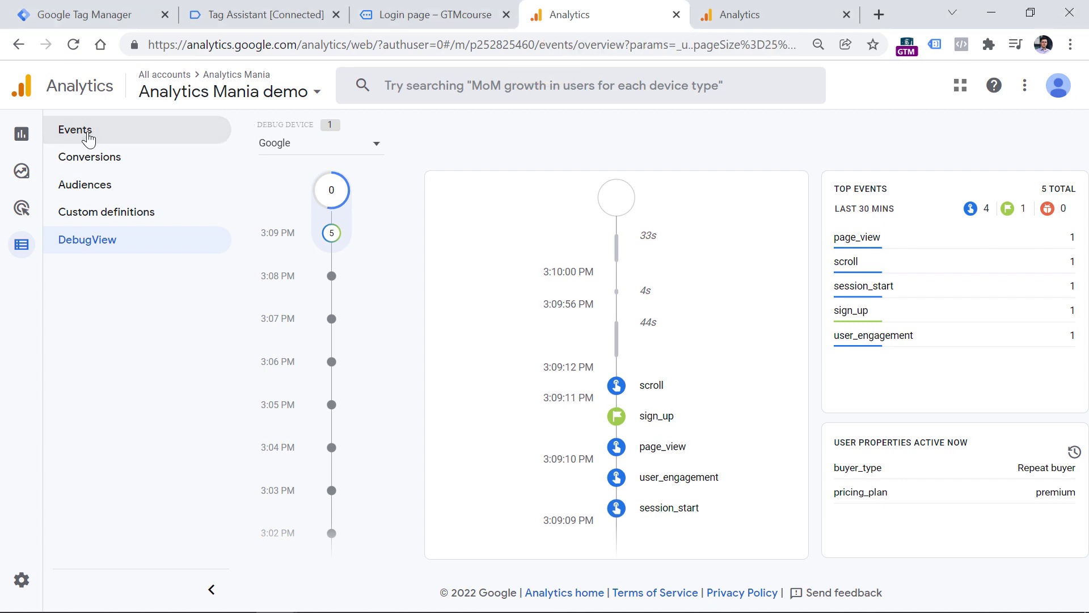
pyautogui.scroll(-4, 512, 385)
pyautogui.scroll(4, 484, 377)
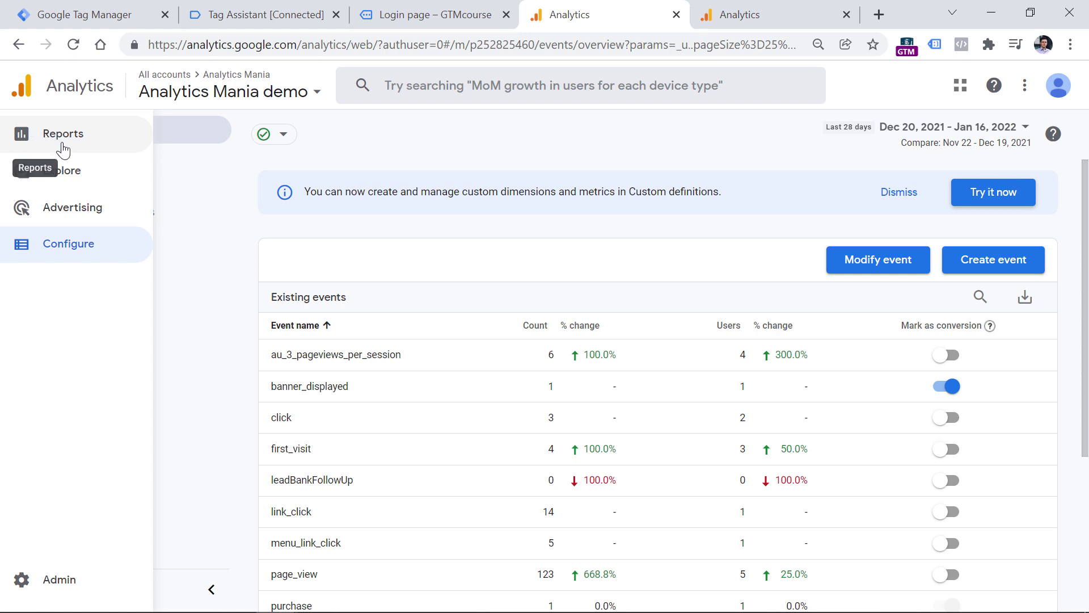
# Open the Traffic acquisition report among the Acquisition reports.
pyautogui.click(63, 139)
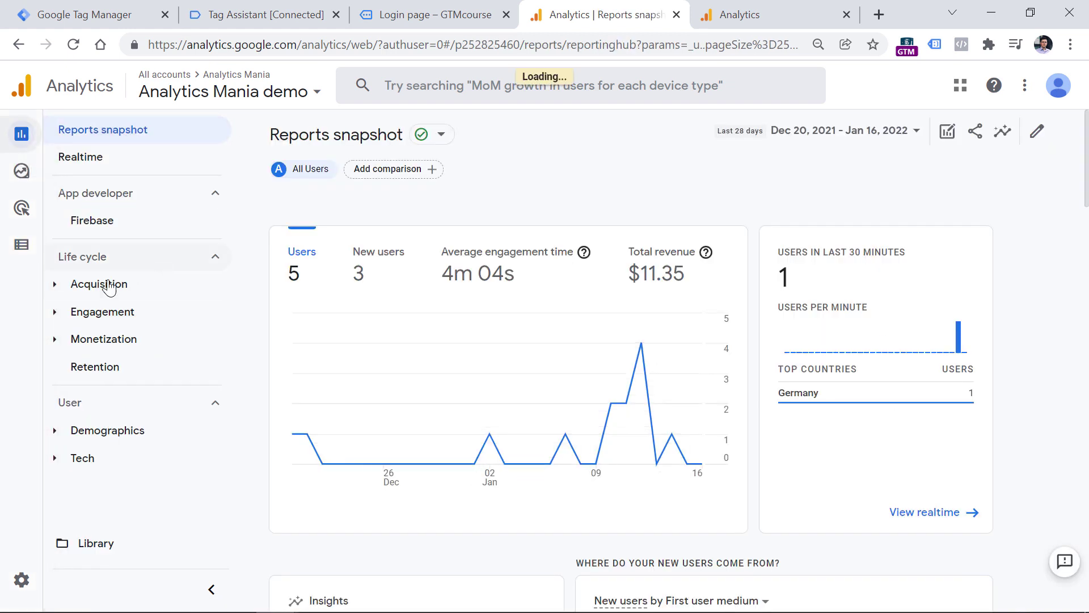
pyautogui.click(110, 286)
pyautogui.click(119, 365)
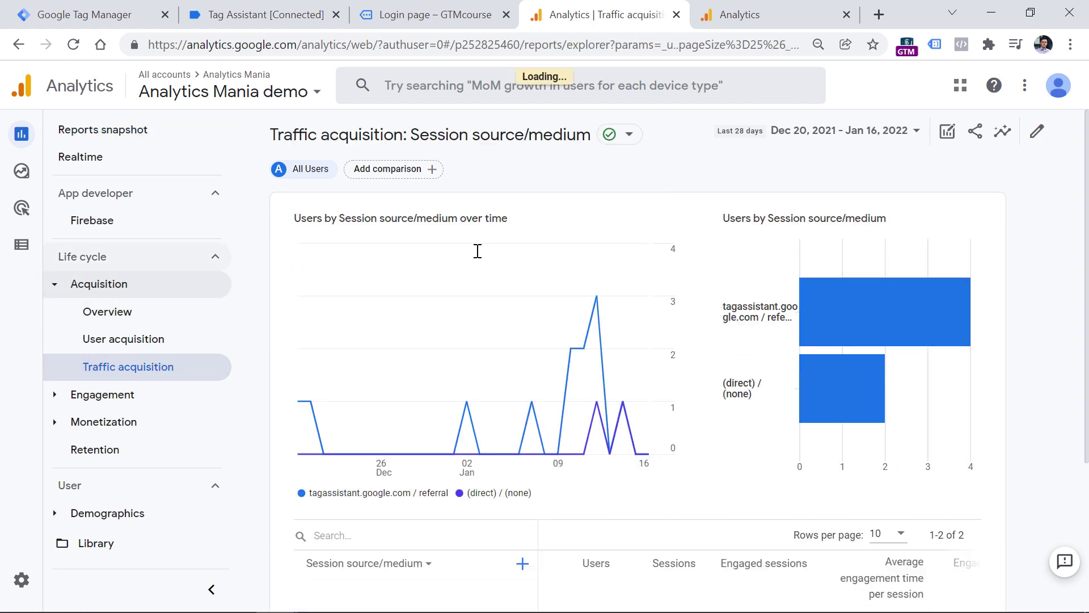
# Restrict the Conversions column of the Traffic acquisition table to the sign_up event and review the table.
pyautogui.scroll(-3, 477, 251)
pyautogui.moveTo(400, 538); pyautogui.dragTo(770, 549)
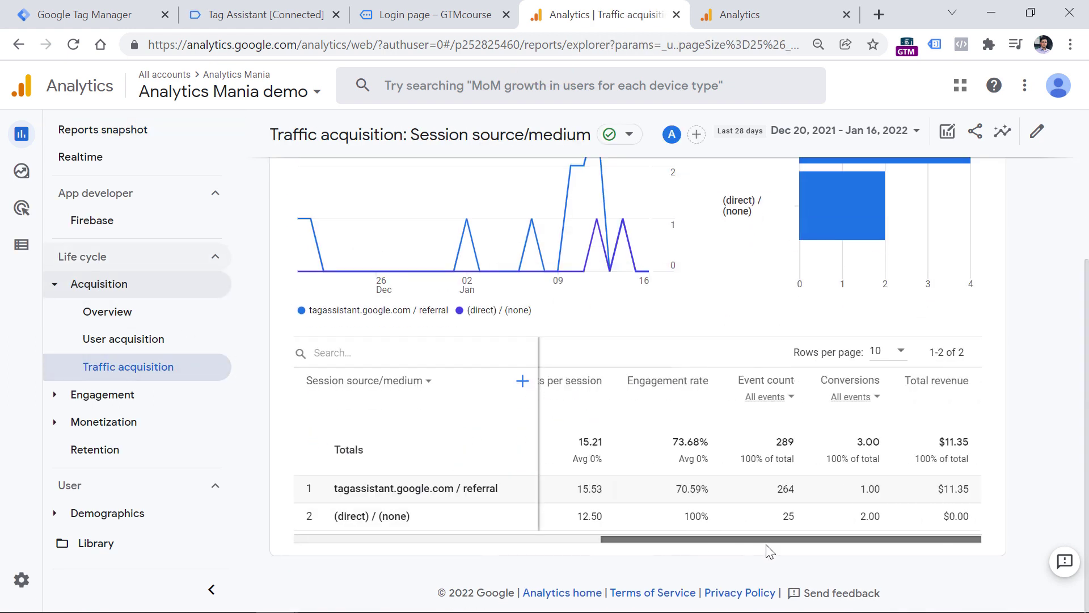
pyautogui.click(871, 406)
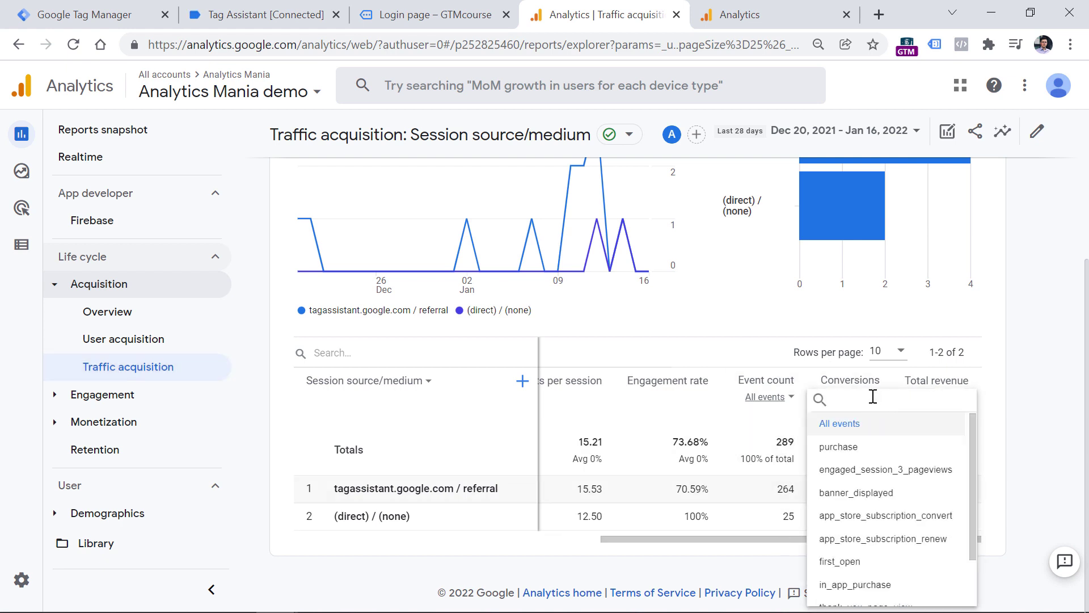
pyautogui.scroll(-1, 868, 431)
pyautogui.click(854, 590)
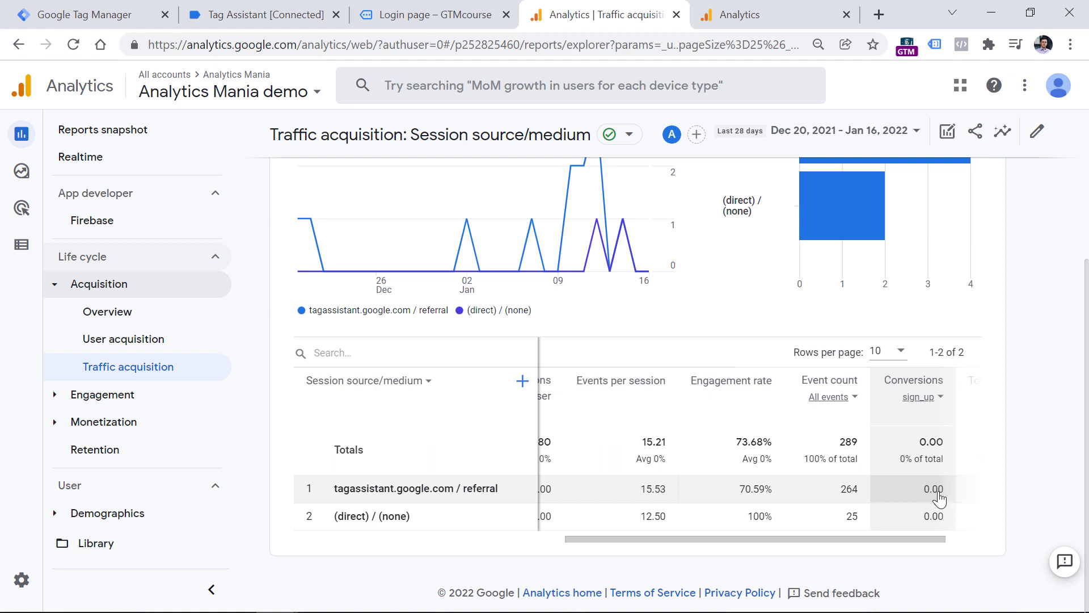
pyautogui.hscroll(-10, 759, 515)
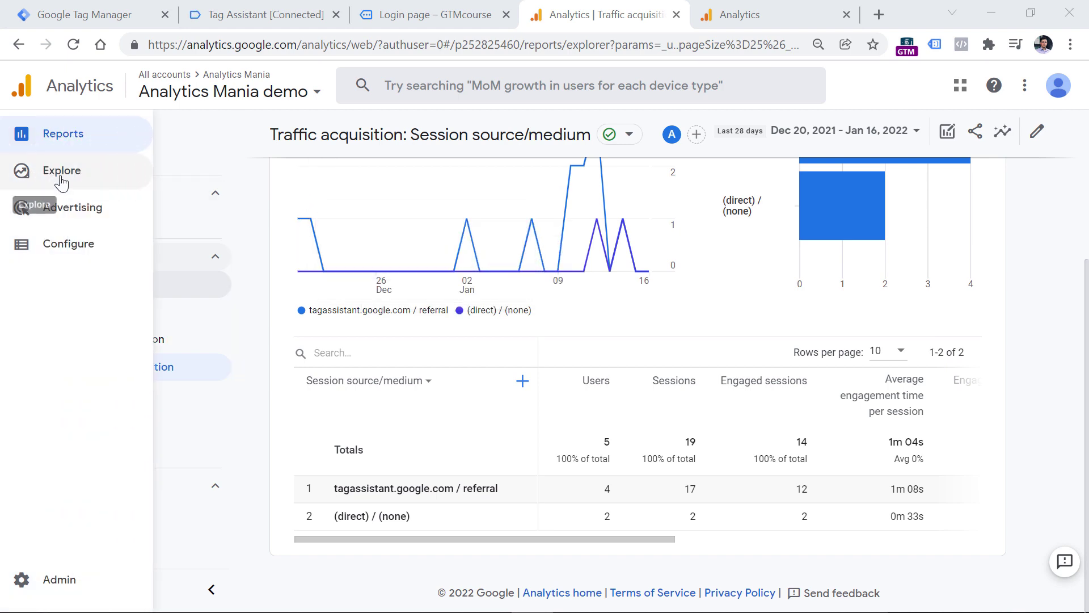
# Open the Conversion paths attribution report in the Advertising section.
pyautogui.click(23, 171)
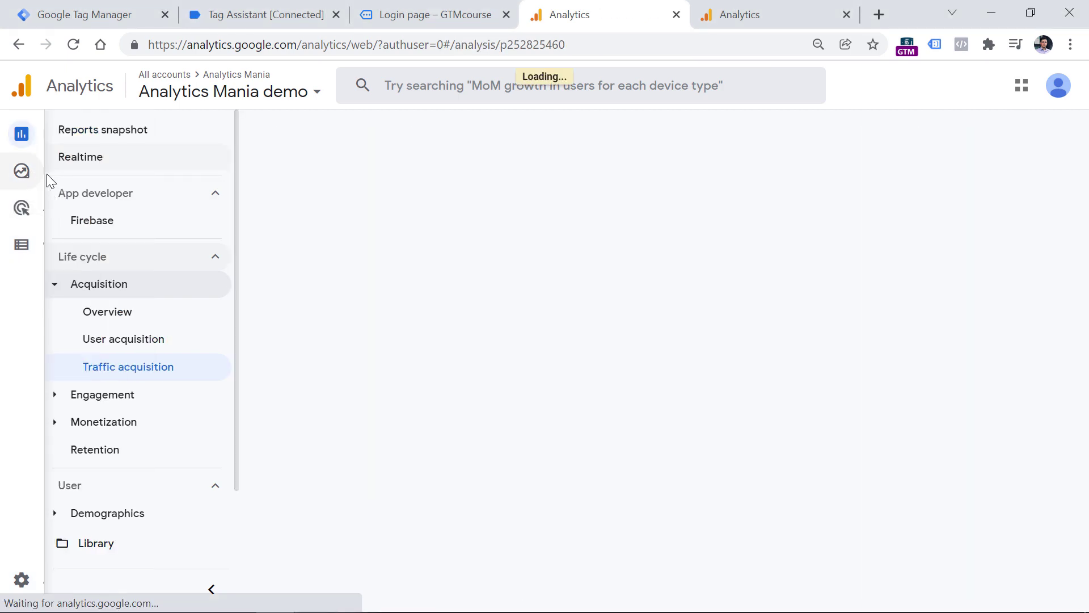
pyautogui.click(23, 210)
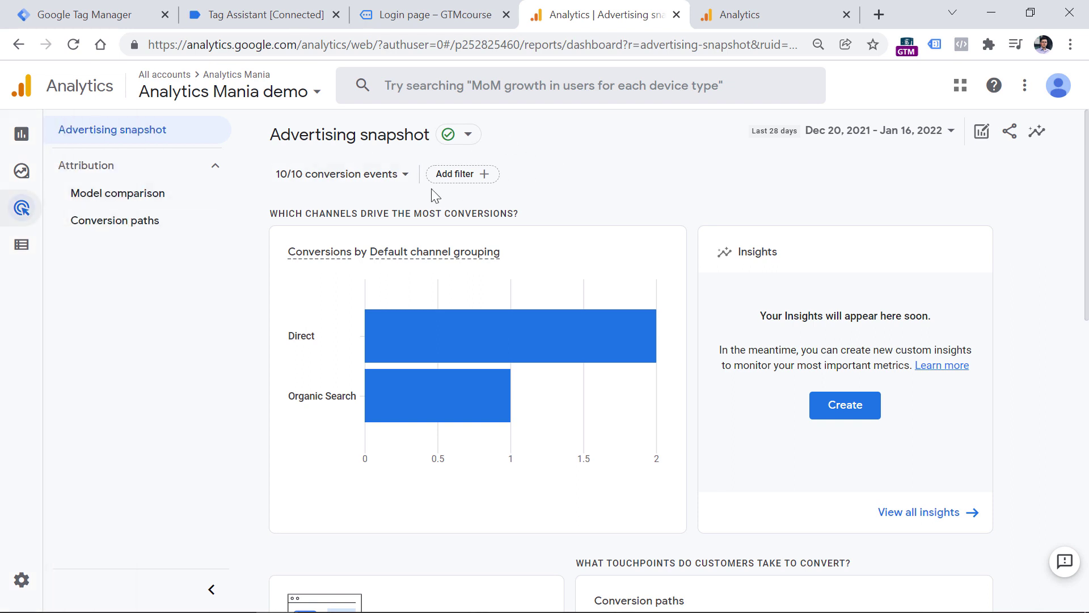
pyautogui.click(133, 224)
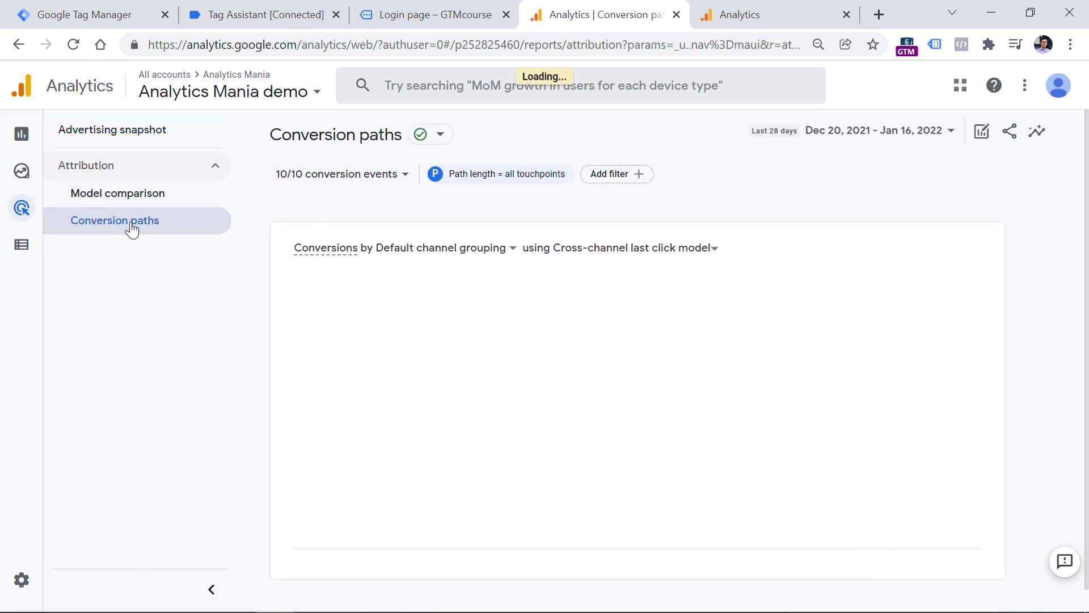
# Limit the Conversion paths report to the sign_up conversion event only, and apply the selection.
pyautogui.click(361, 176)
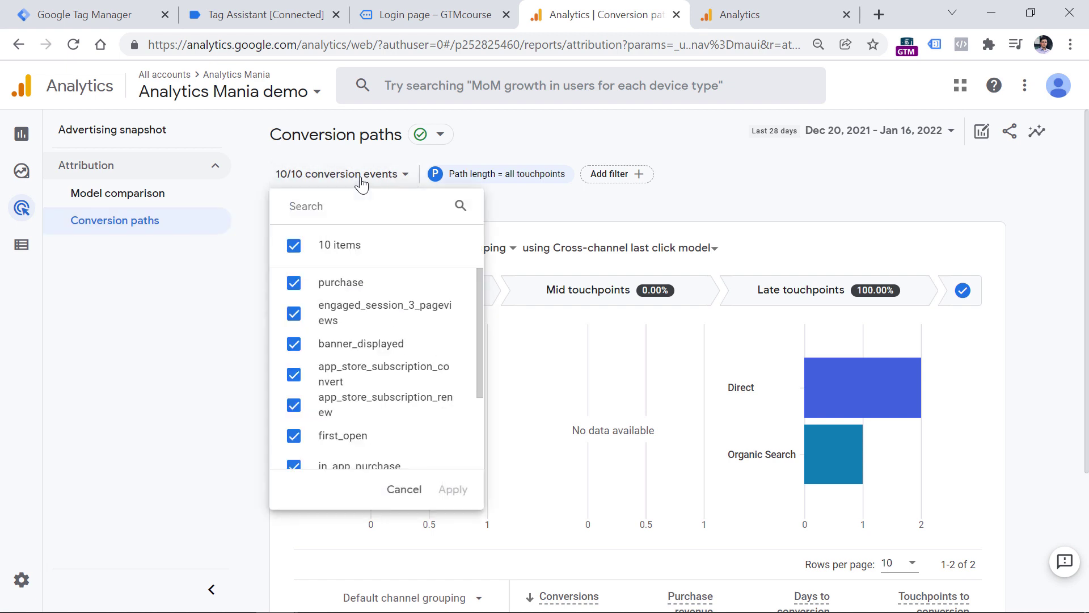
pyautogui.click(294, 246)
pyautogui.scroll(-2, 324, 374)
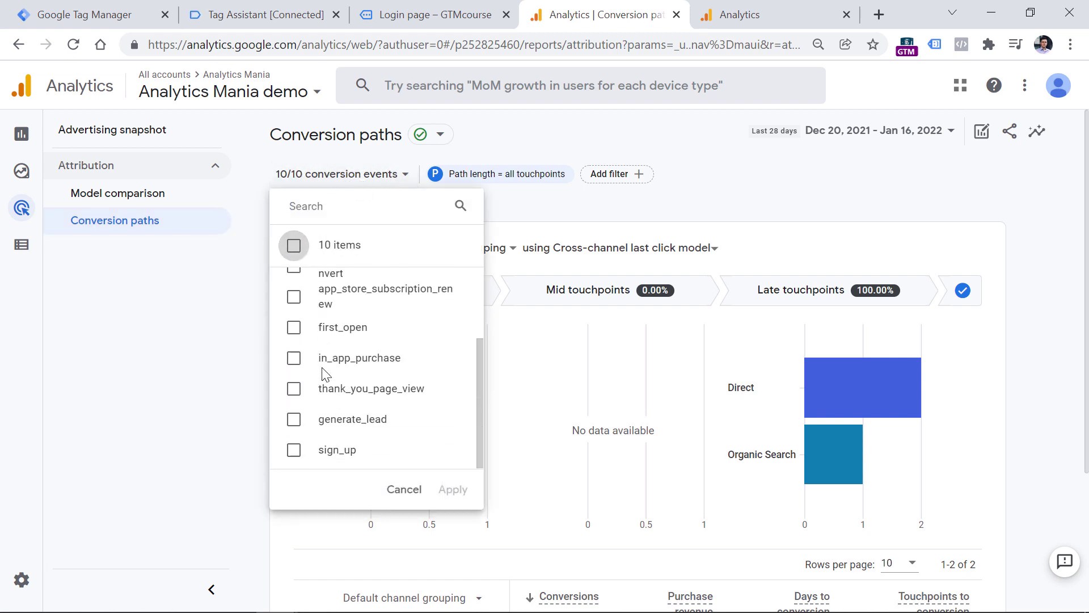
pyautogui.click(293, 449)
pyautogui.click(452, 489)
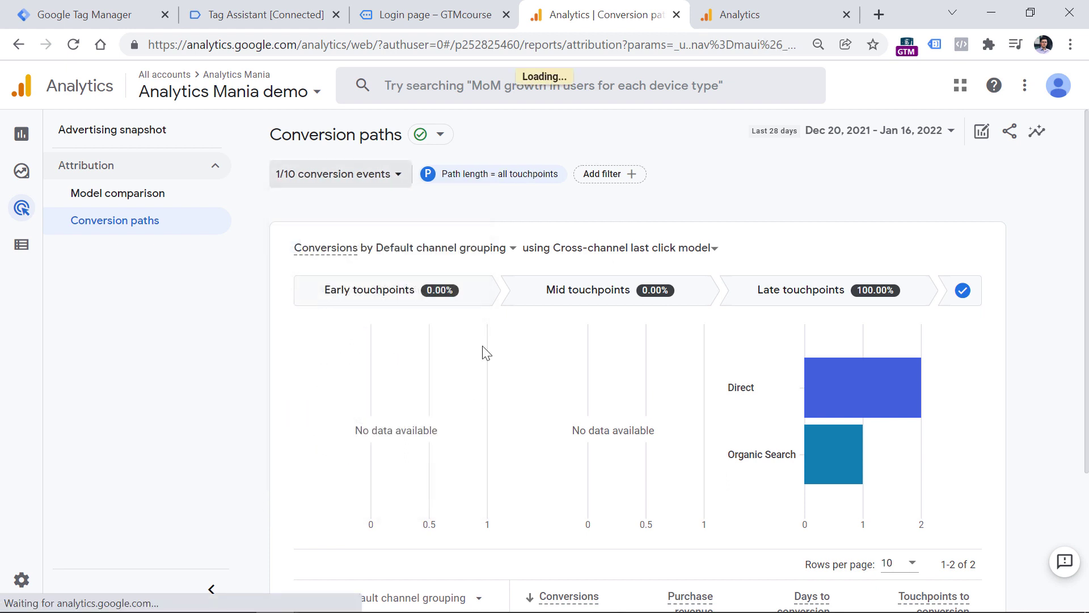
# Review the Conversion paths tables of the Analytics Mania demo and Google Merchandise Store properties.
pyautogui.scroll(-6, 471, 227)
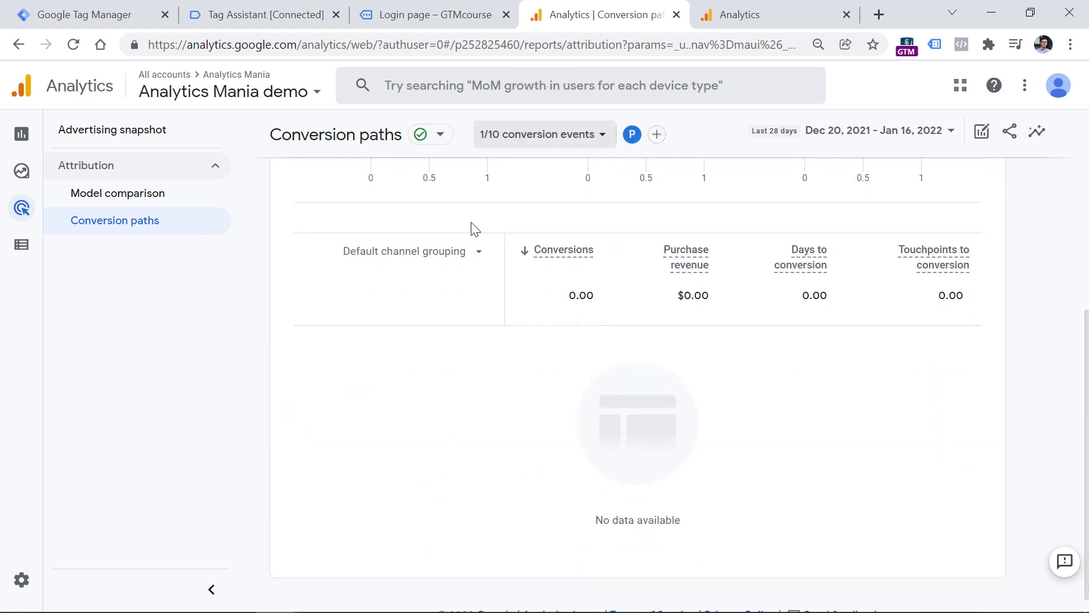
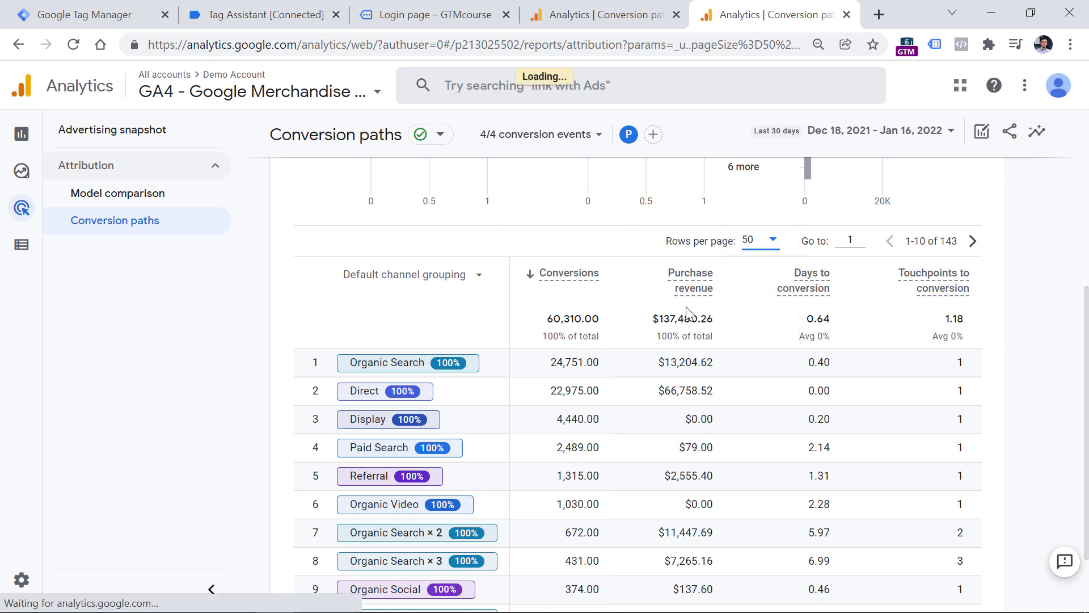
pyautogui.scroll(-15, 434, 306)
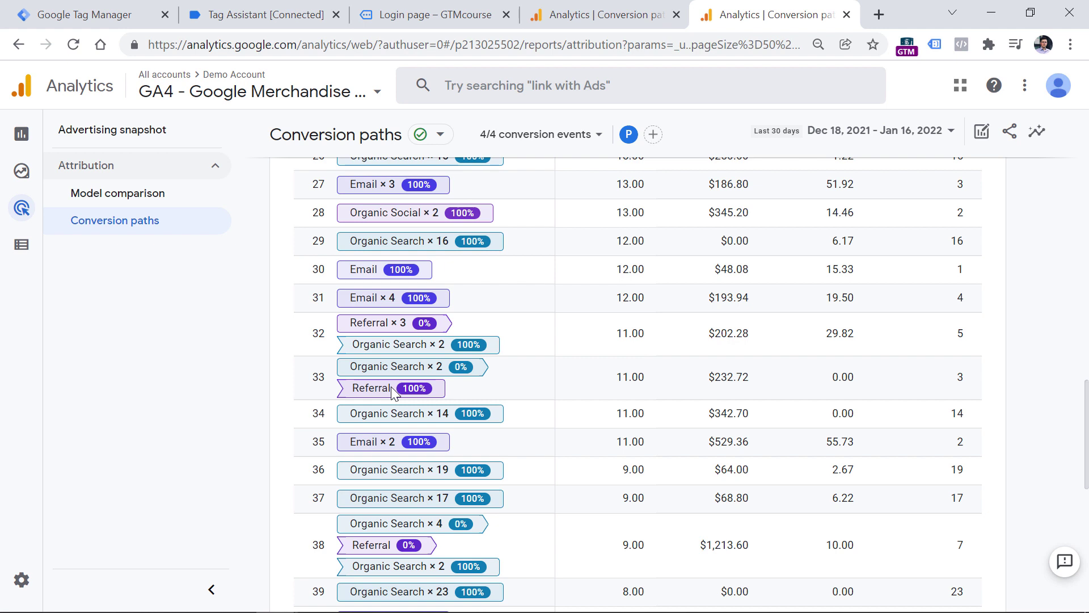
# Return to the Analytics Mania demo property and start a new Free form exploration.
pyautogui.hotkey('ctrl', 'pageup')
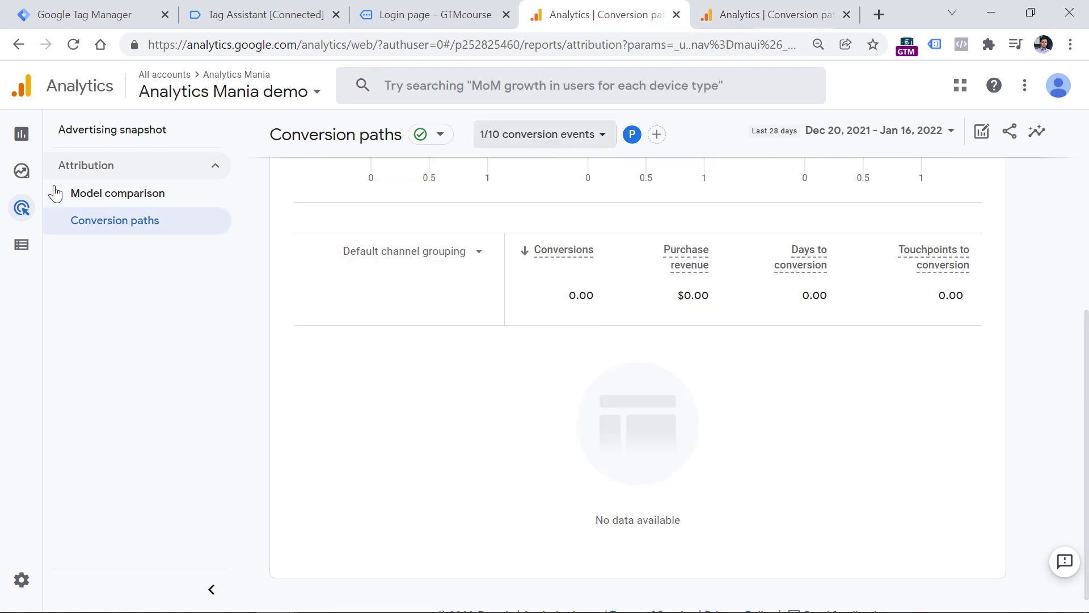
pyautogui.click(24, 173)
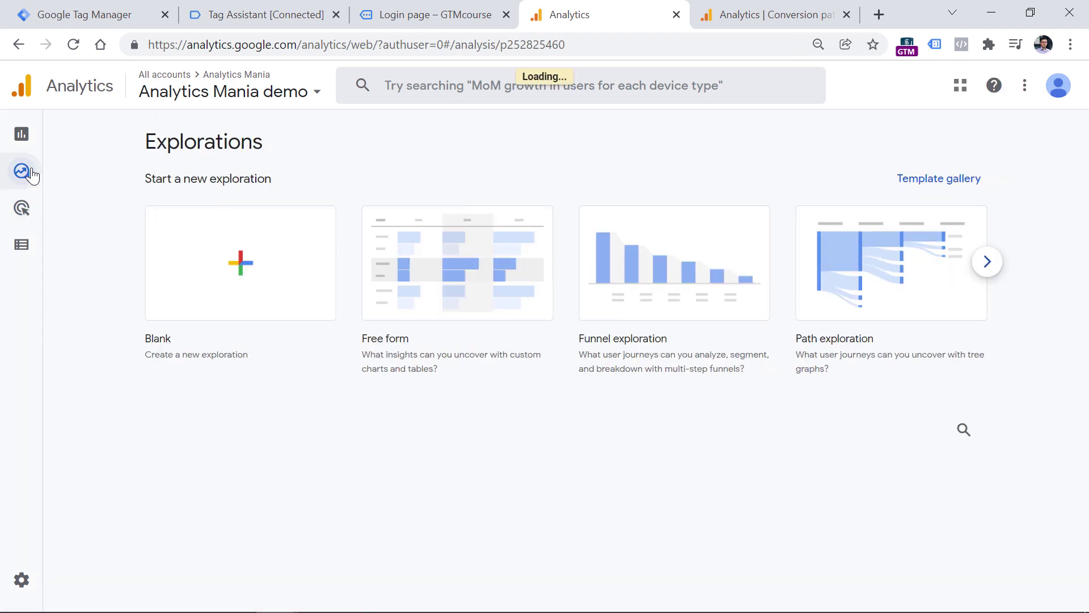
pyautogui.moveTo(34, 139)
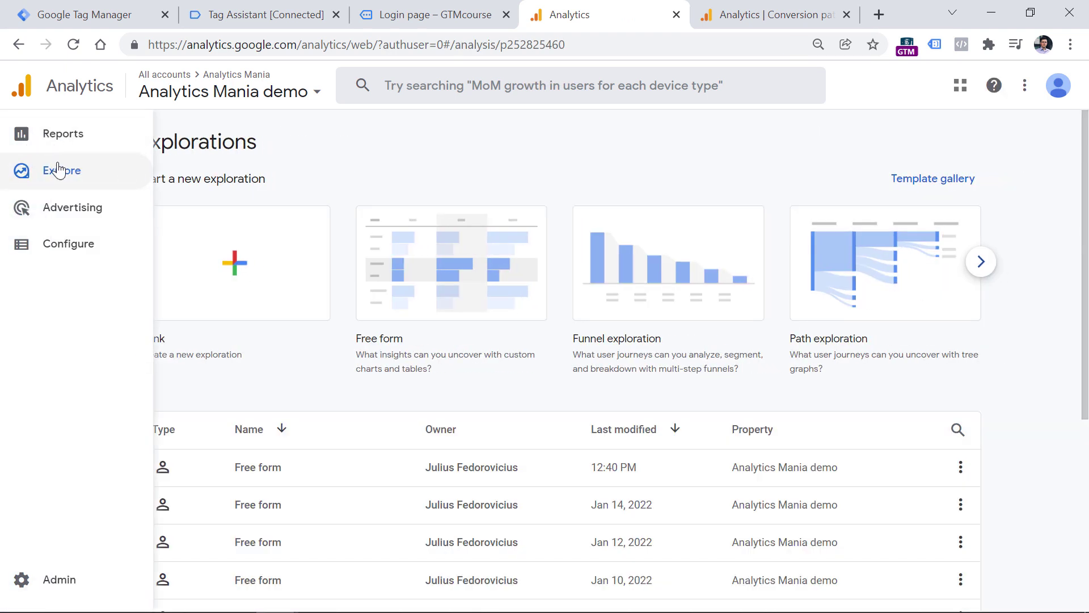
pyautogui.click(441, 267)
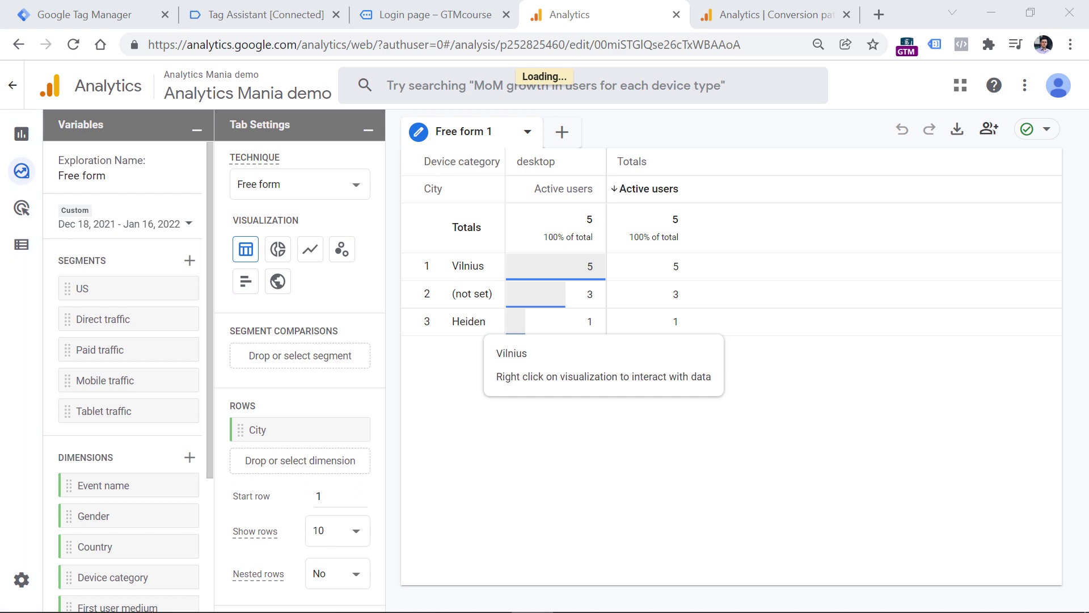
# Remove the City dimension from the exploration's rows and Device category from its columns.
pyautogui.scroll(-5, 267, 453)
pyautogui.scroll(5, 301, 227)
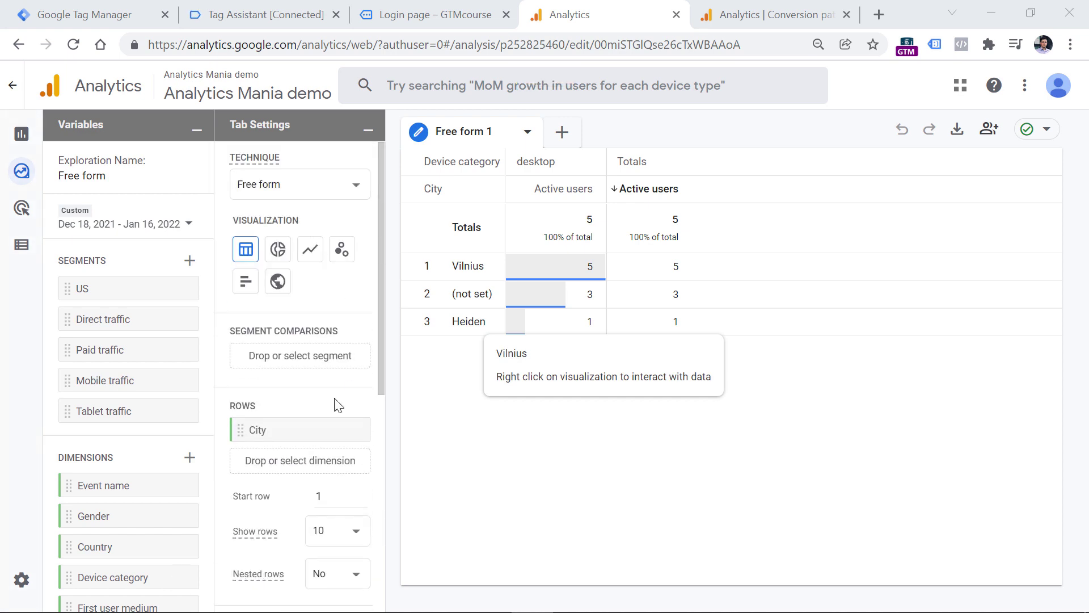
pyautogui.click(352, 429)
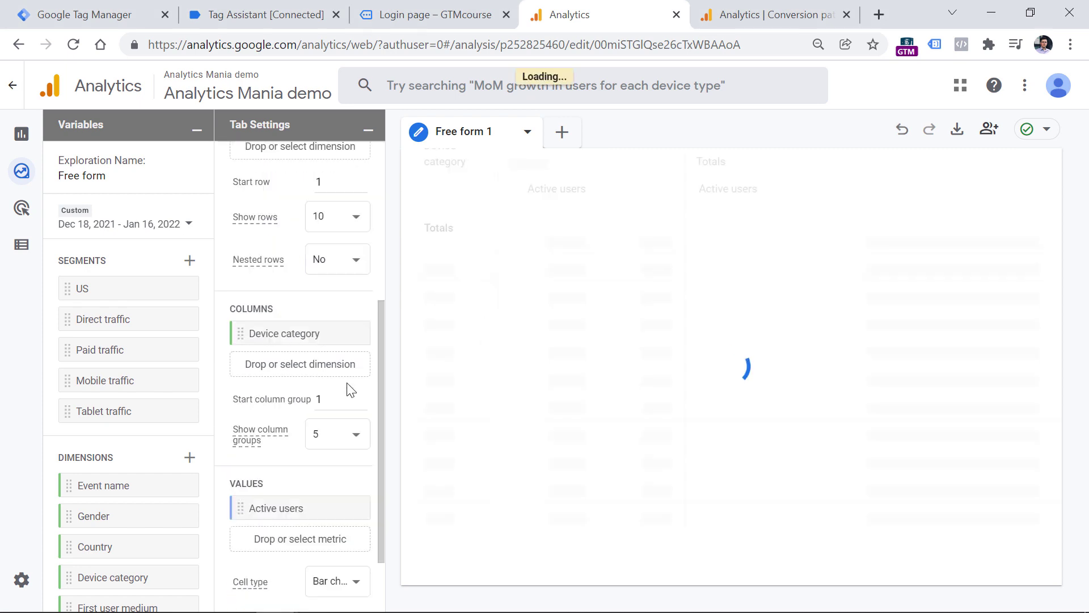
pyautogui.click(353, 334)
# Import the Page path + query string dimension into the exploration and use it for the rows.
pyautogui.scroll(-3, 139, 299)
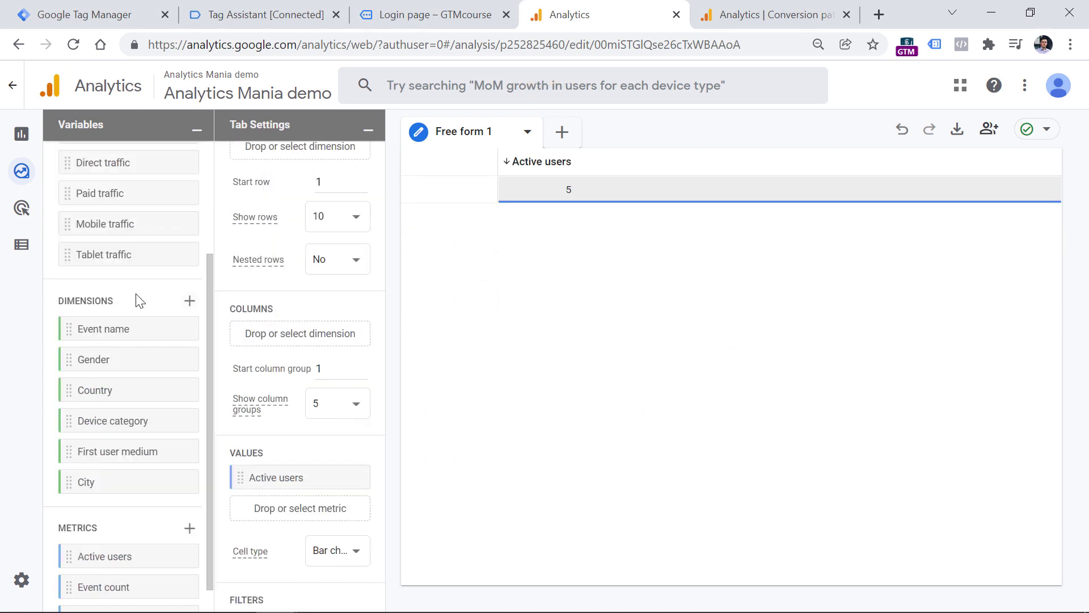
pyautogui.click(189, 301)
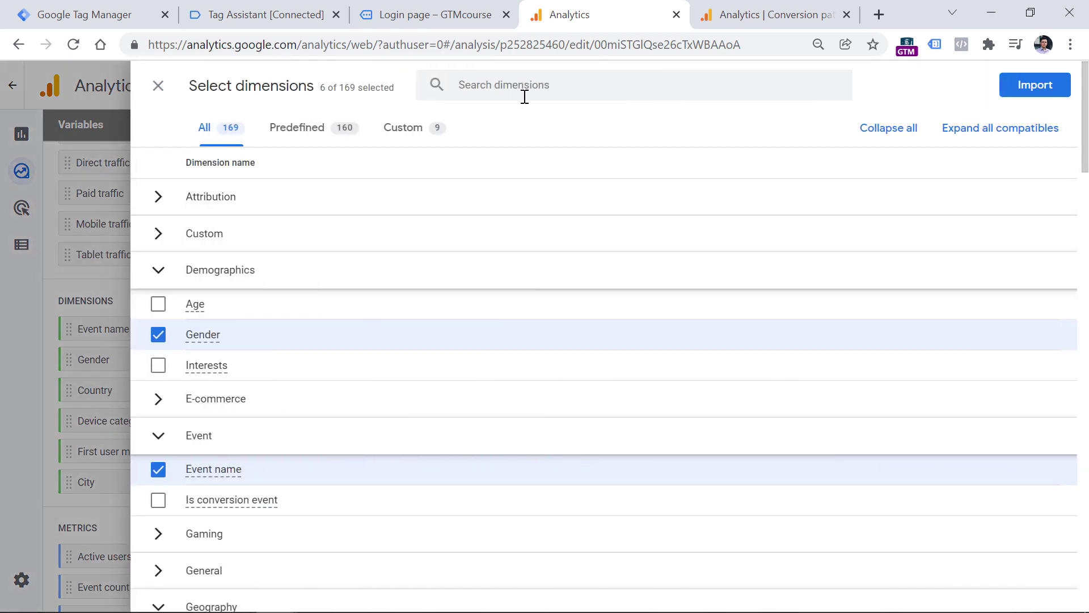
pyautogui.click(524, 88)
pyautogui.write('page')
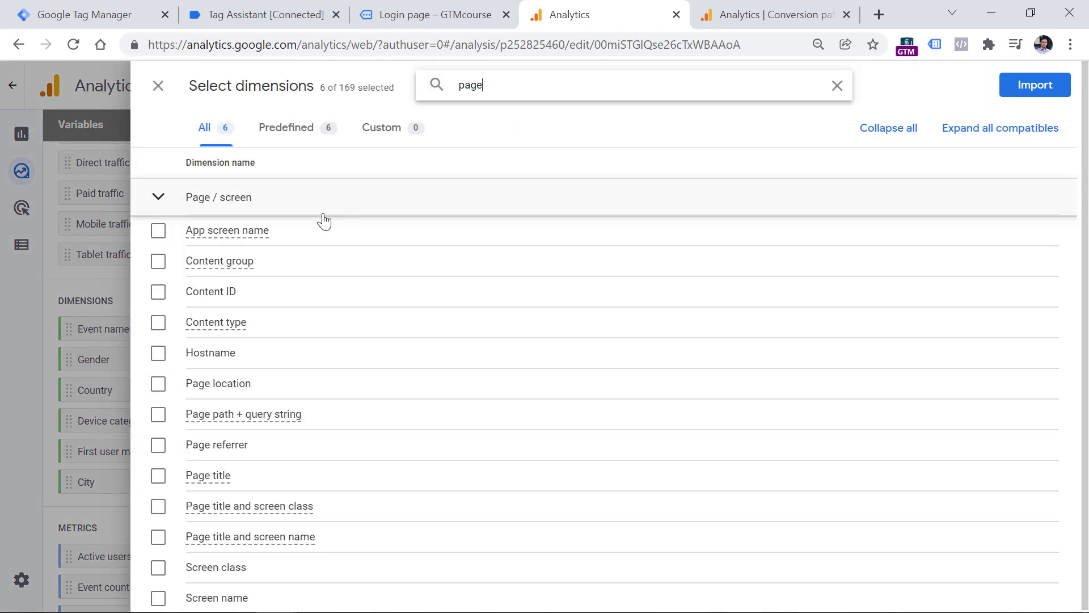
pyautogui.click(158, 414)
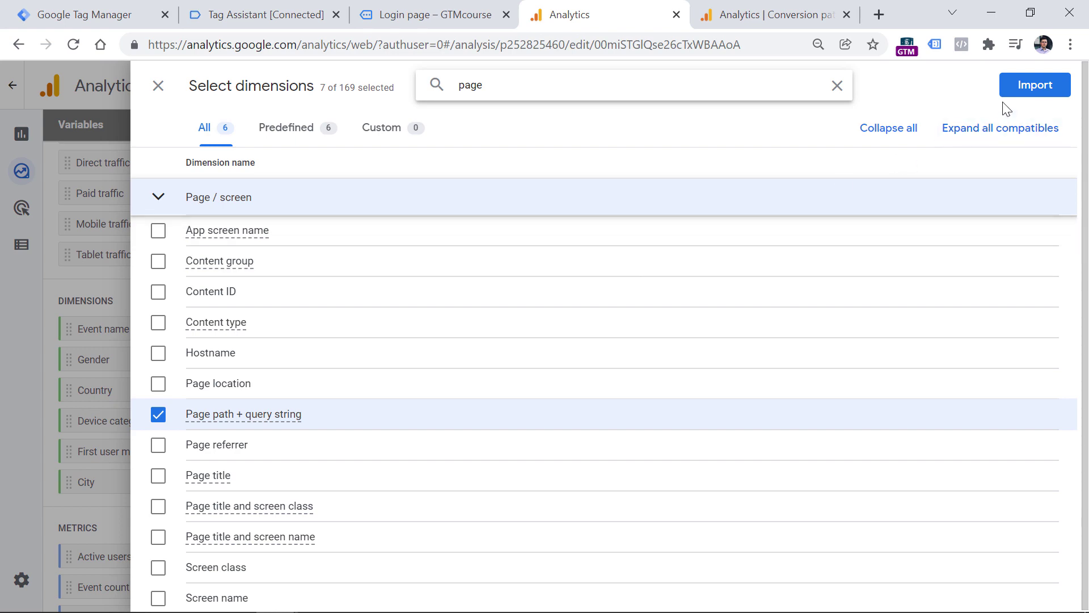
pyautogui.click(1012, 93)
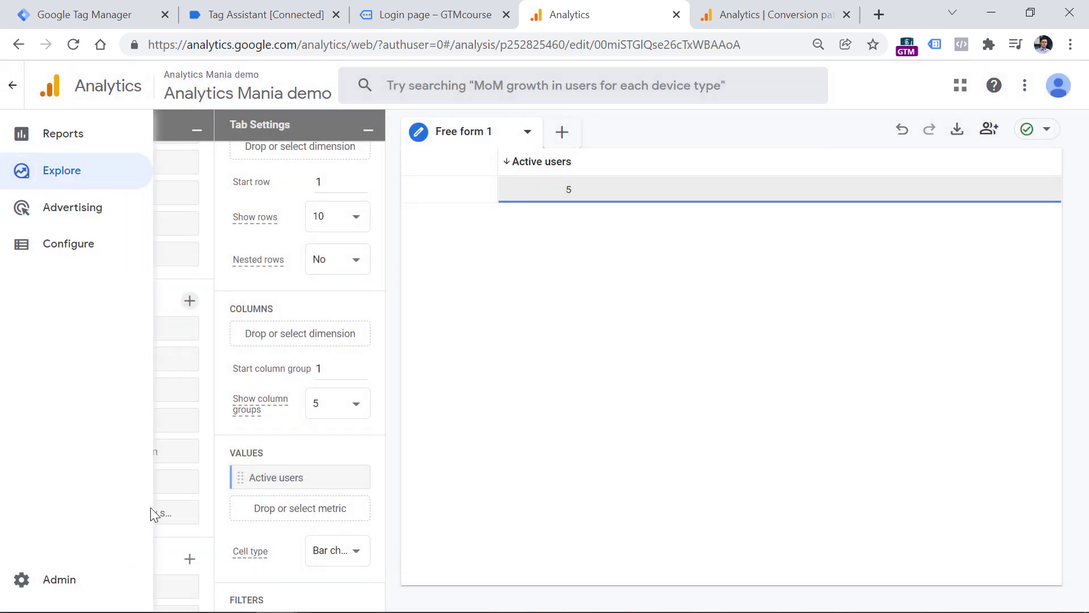
pyautogui.moveTo(97, 512); pyautogui.dragTo(266, 152)
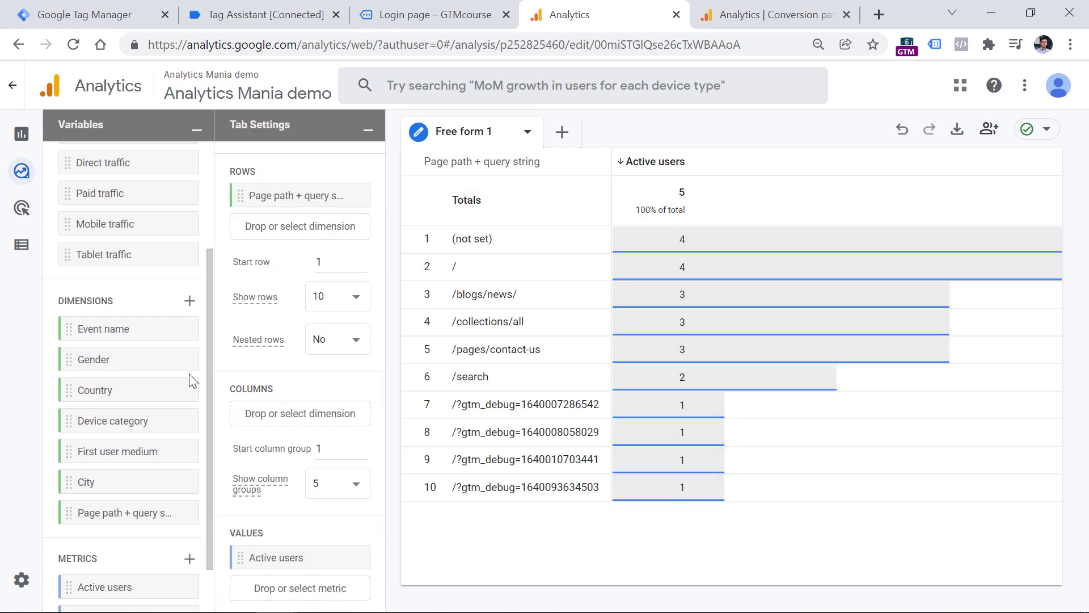
# Find the Conversions metric and import it into the exploration's metrics.
pyautogui.scroll(-1, 129, 379)
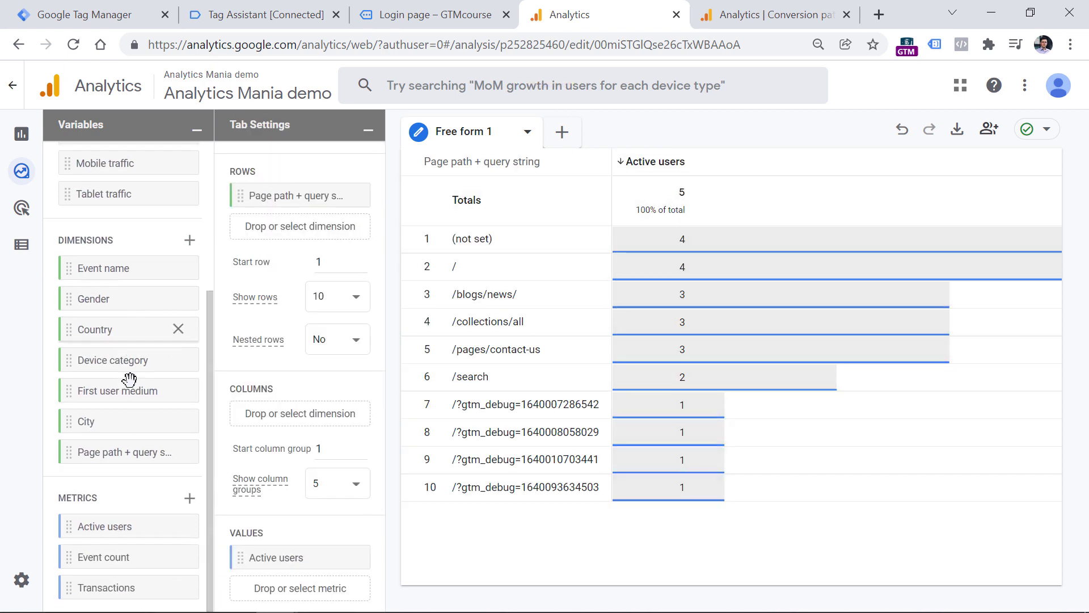
pyautogui.click(190, 497)
pyautogui.write('convers')
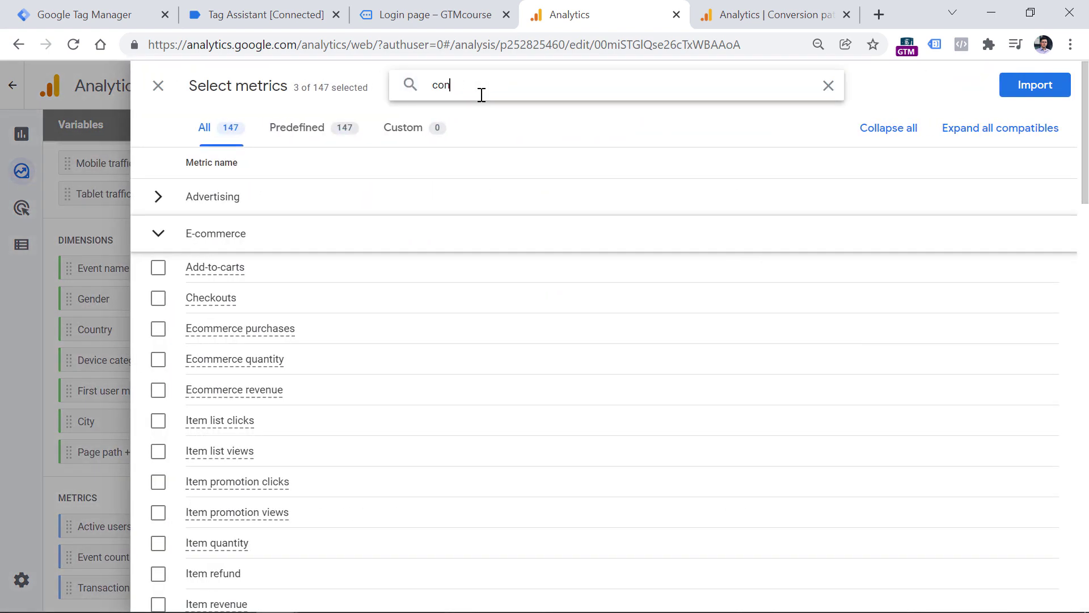
pyautogui.click(159, 297)
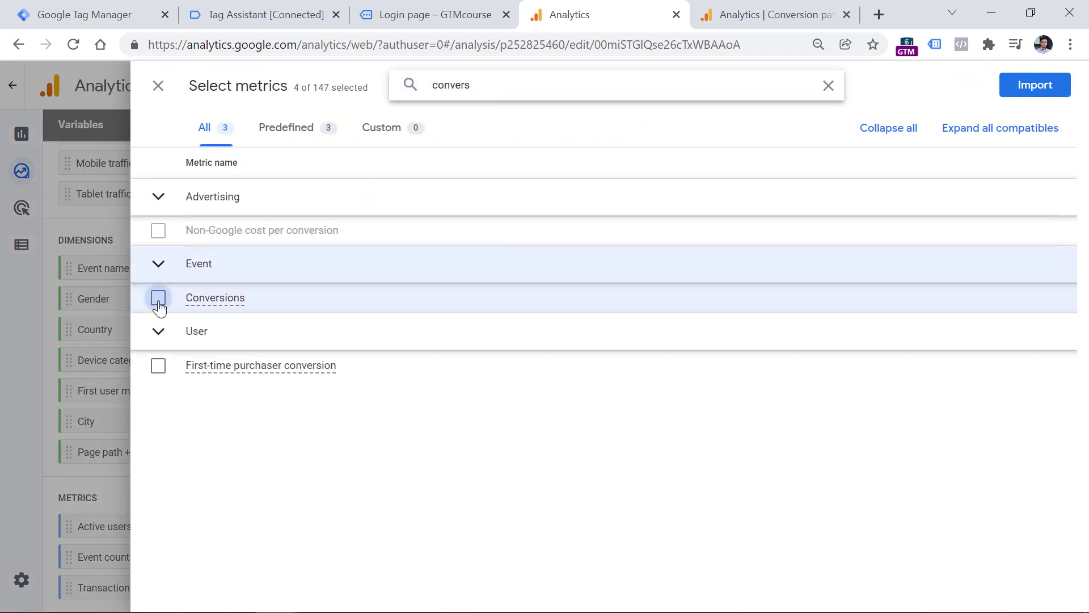
pyautogui.click(1035, 85)
# Replace Active users with Conversions as the exploration's value and sort the table by conversions.
pyautogui.scroll(-1, 126, 476)
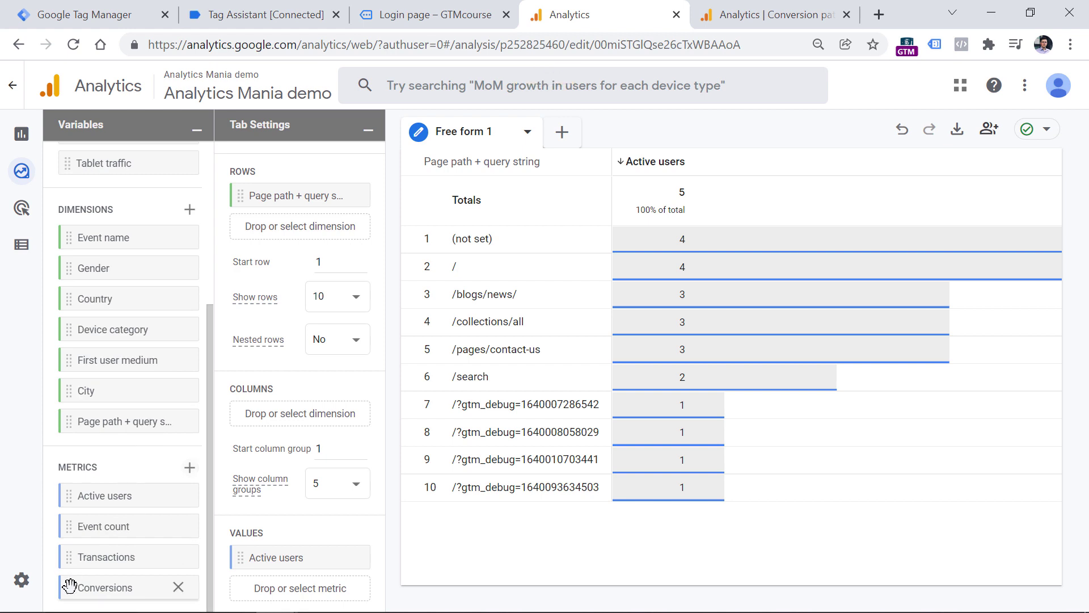
pyautogui.moveTo(70, 583); pyautogui.dragTo(254, 557)
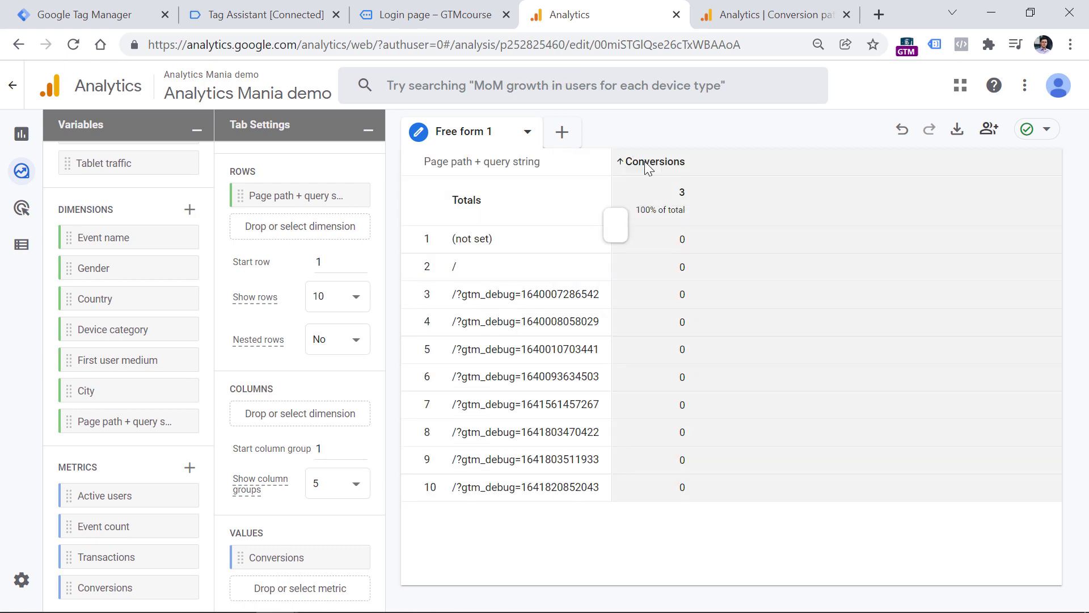
pyautogui.click(629, 169)
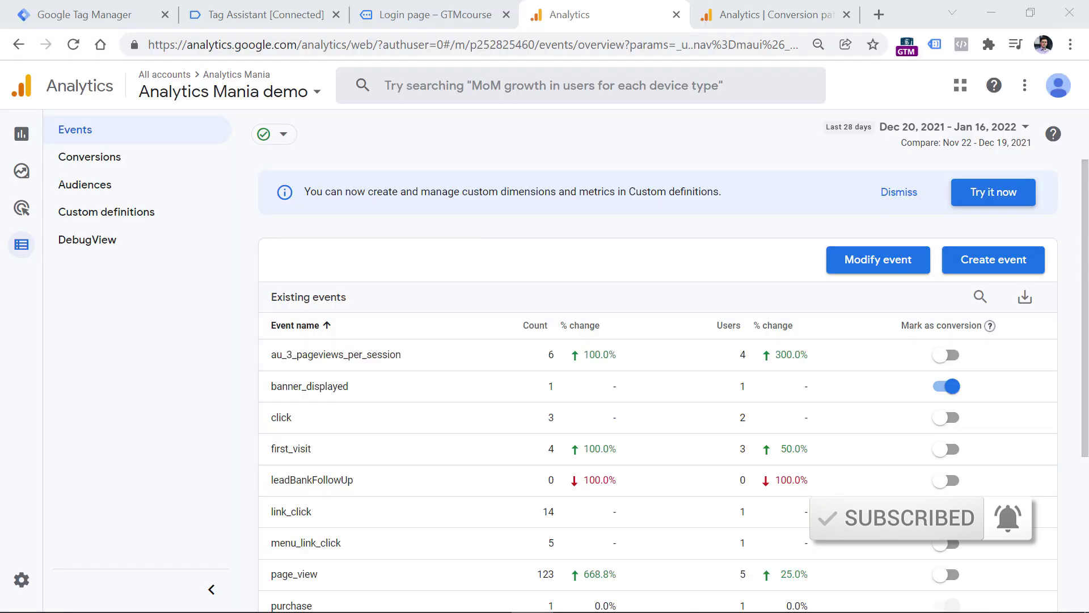
# Examine the list of existing events, including page_view, and which ones are marked as conversions.
pyautogui.moveTo(25, 247)
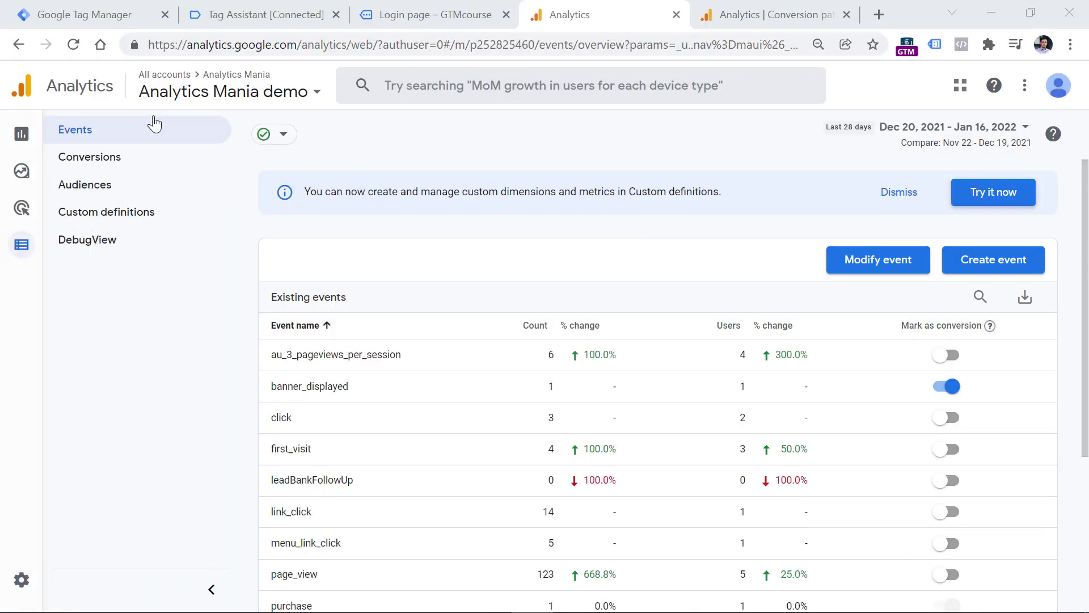
pyautogui.scroll(-4, 565, 238)
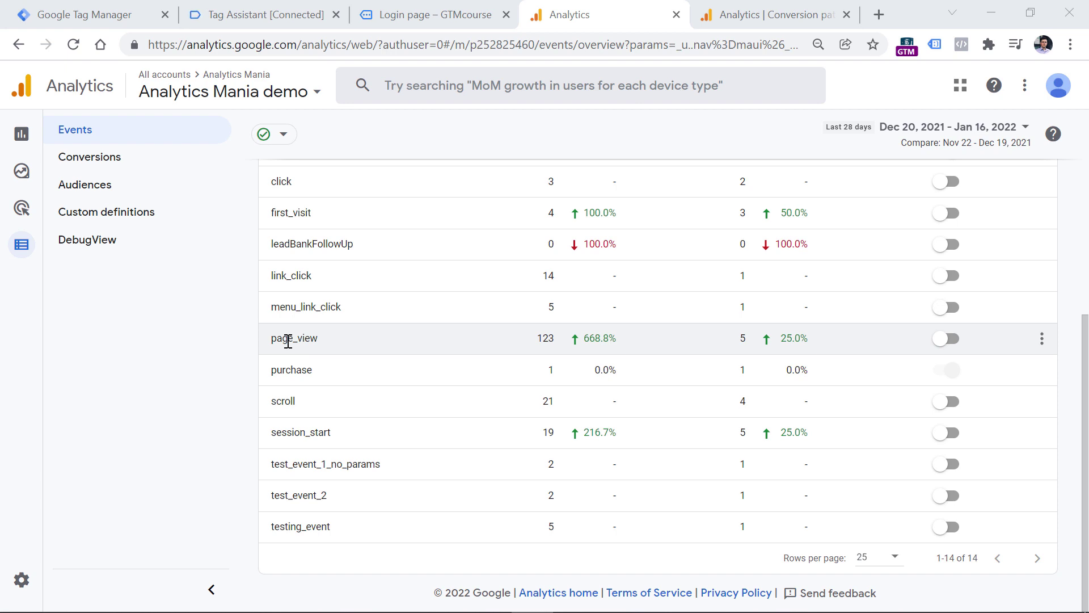
pyautogui.scroll(2, 431, 326)
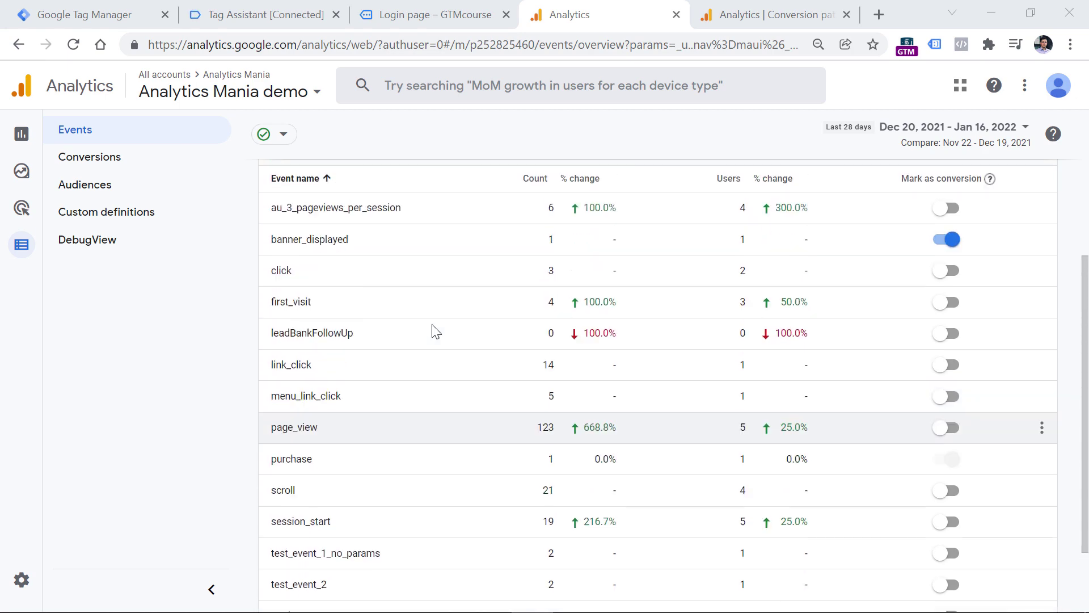
pyautogui.scroll(2, 434, 329)
pyautogui.rightClick(433, 327)
pyautogui.click(937, 272)
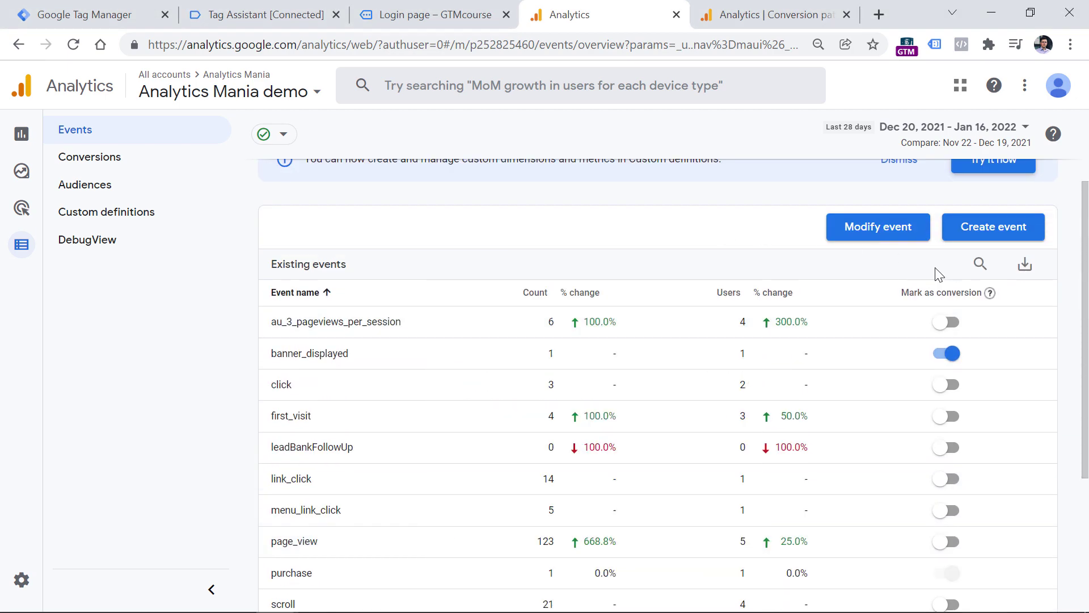
pyautogui.scroll(-2, 930, 349)
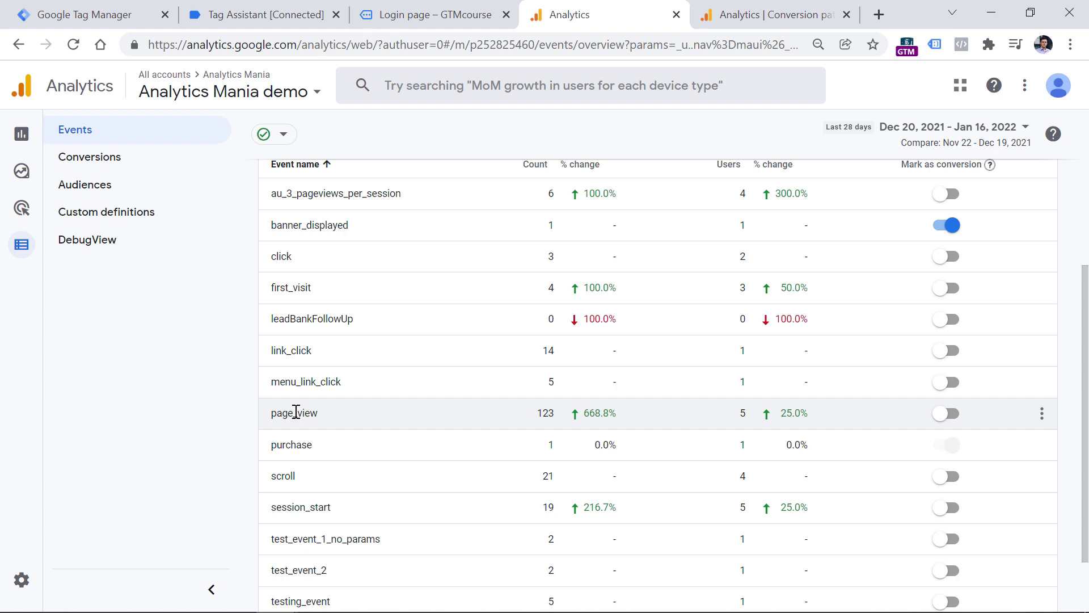
pyautogui.scroll(3, 453, 323)
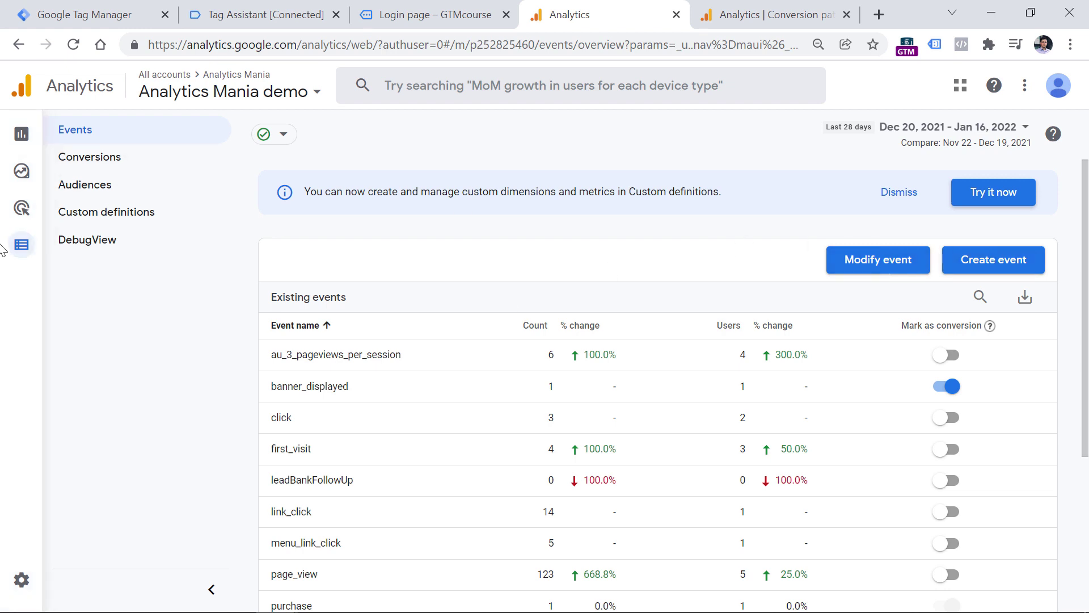
# Start a new custom event named thank_you_page_view with the matching condition event_name equals page_view.
pyautogui.moveTo(41, 243)
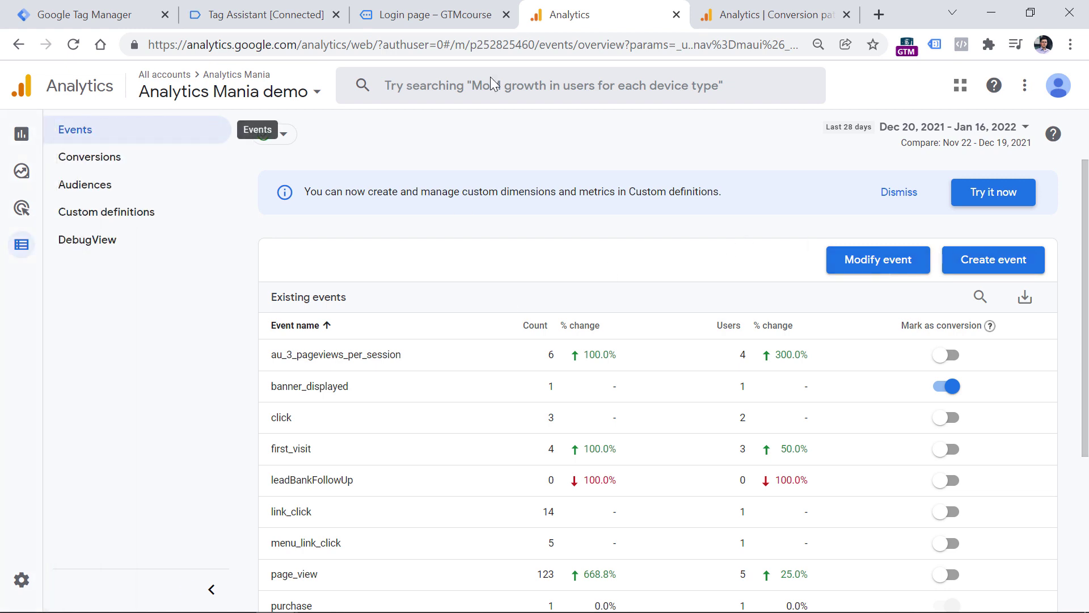
pyautogui.click(993, 262)
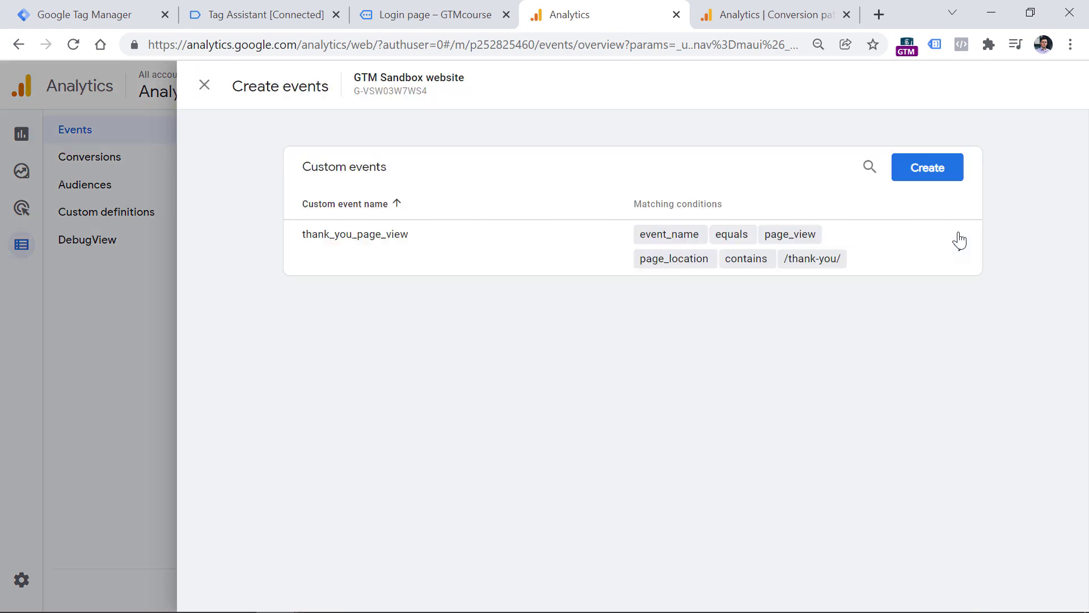
pyautogui.click(929, 169)
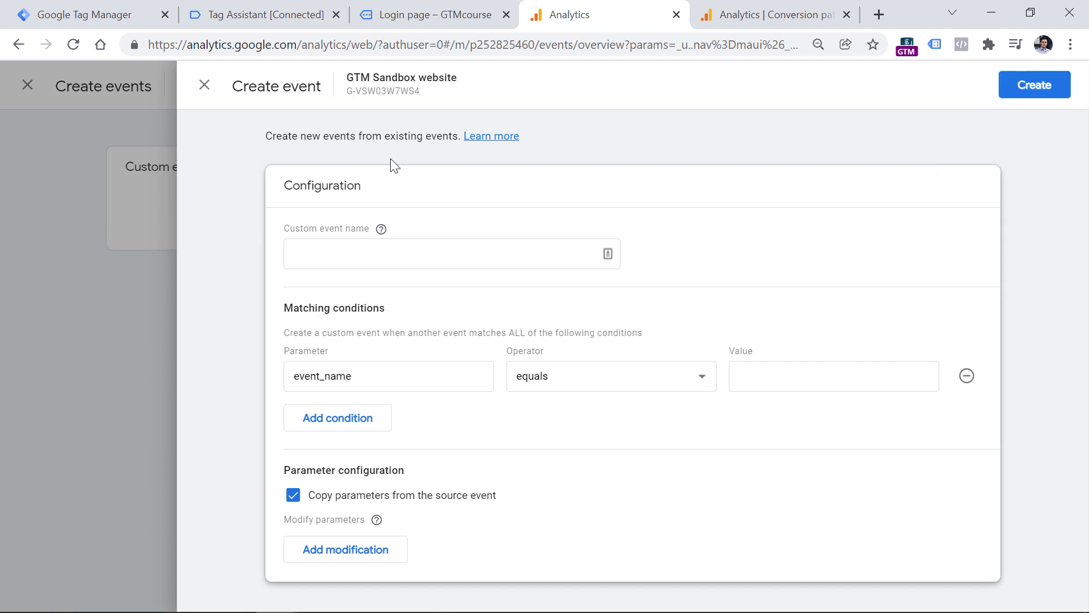
pyautogui.click(446, 245)
pyautogui.write('thank_you')
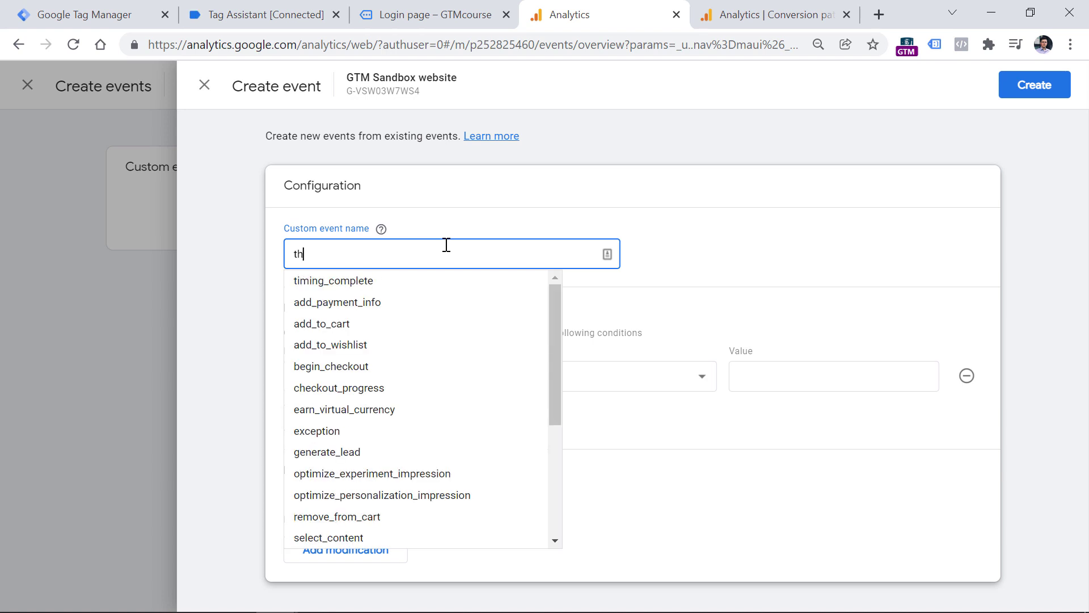
pyautogui.write('_view')
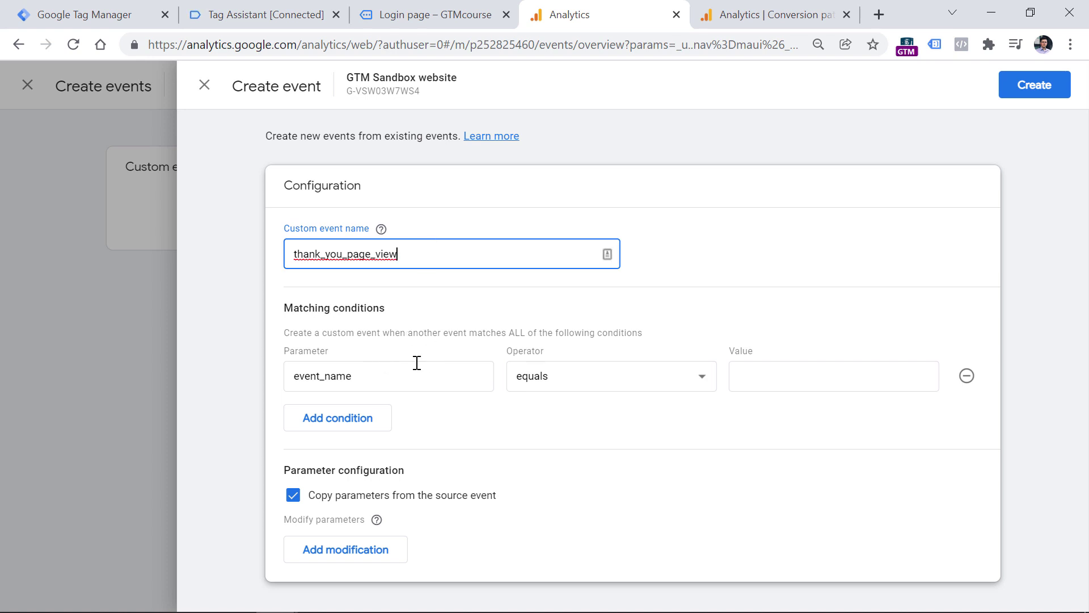
pyautogui.click(796, 375)
pyautogui.write('page_view')
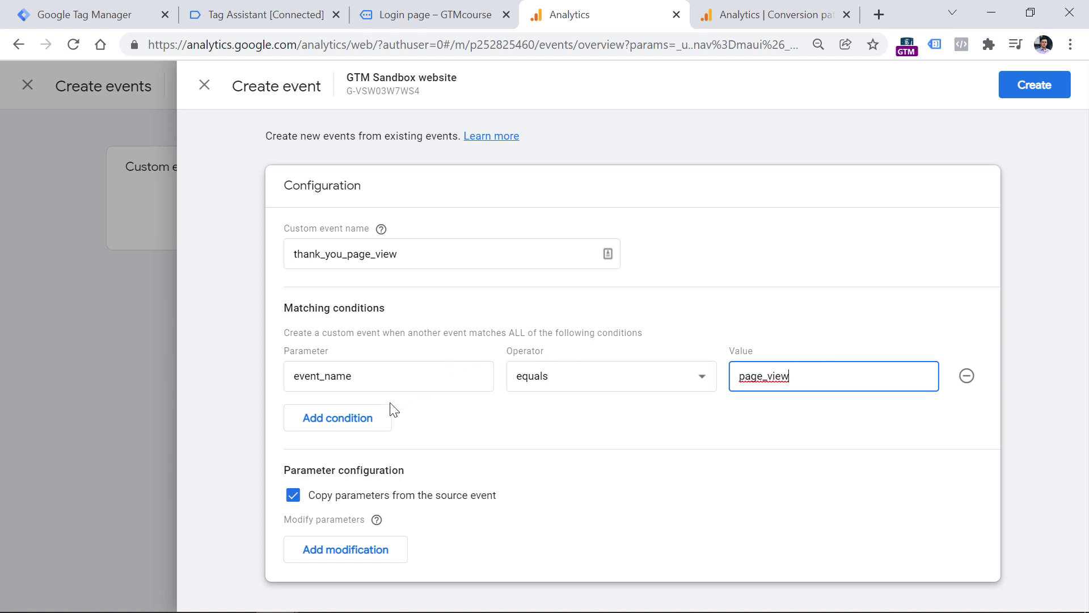
# Add a second matching condition to the custom event: page_location equals /thank-you/.
pyautogui.click(335, 418)
pyautogui.click(340, 413)
pyautogui.write('page_')
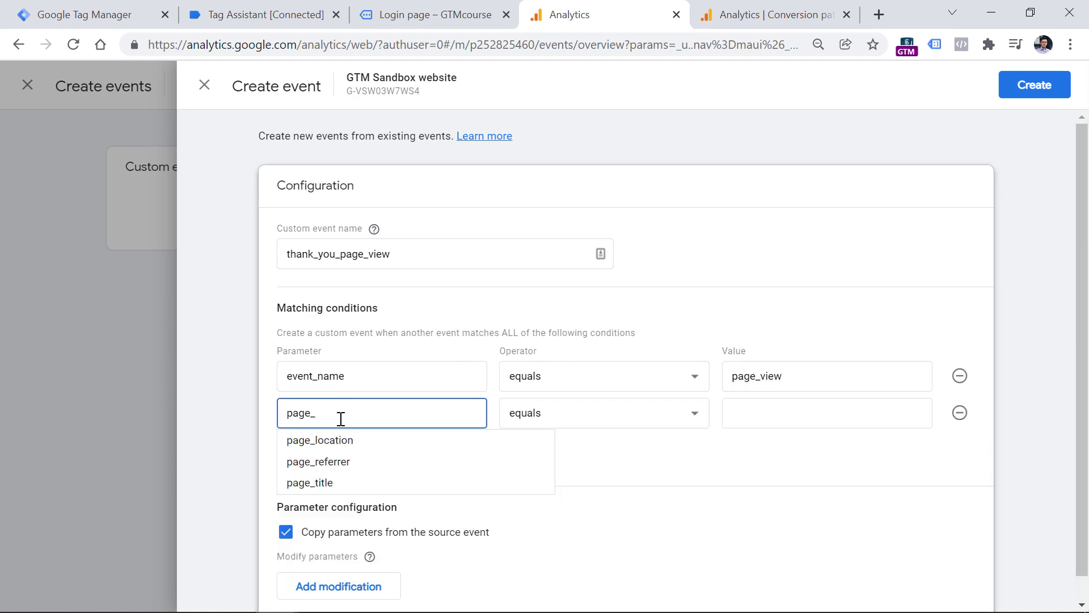
pyautogui.click(346, 441)
pyautogui.click(567, 413)
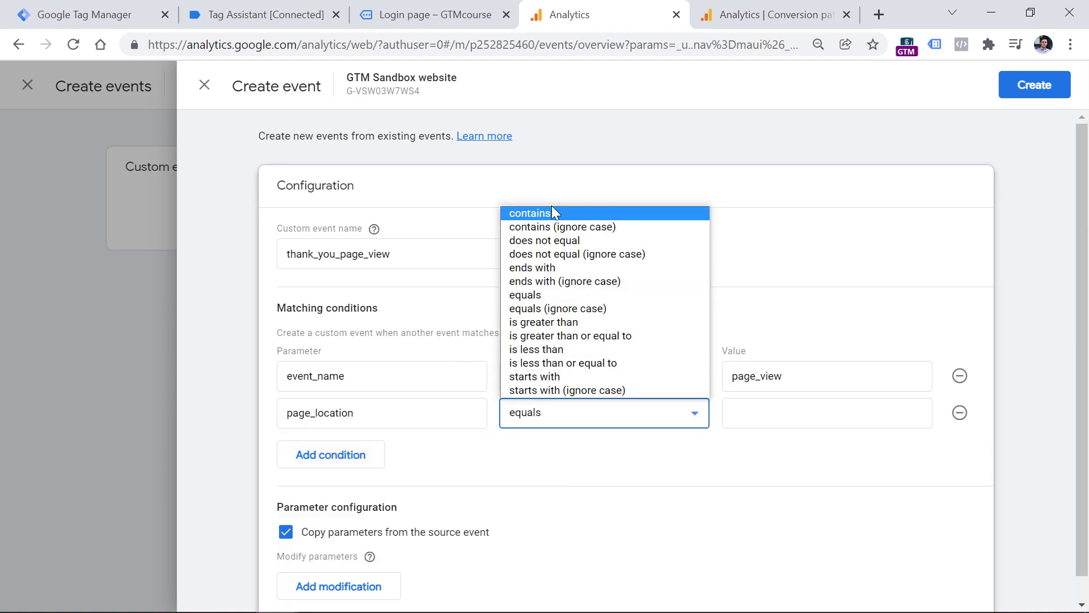
pyautogui.click(778, 411)
pyautogui.click(779, 411)
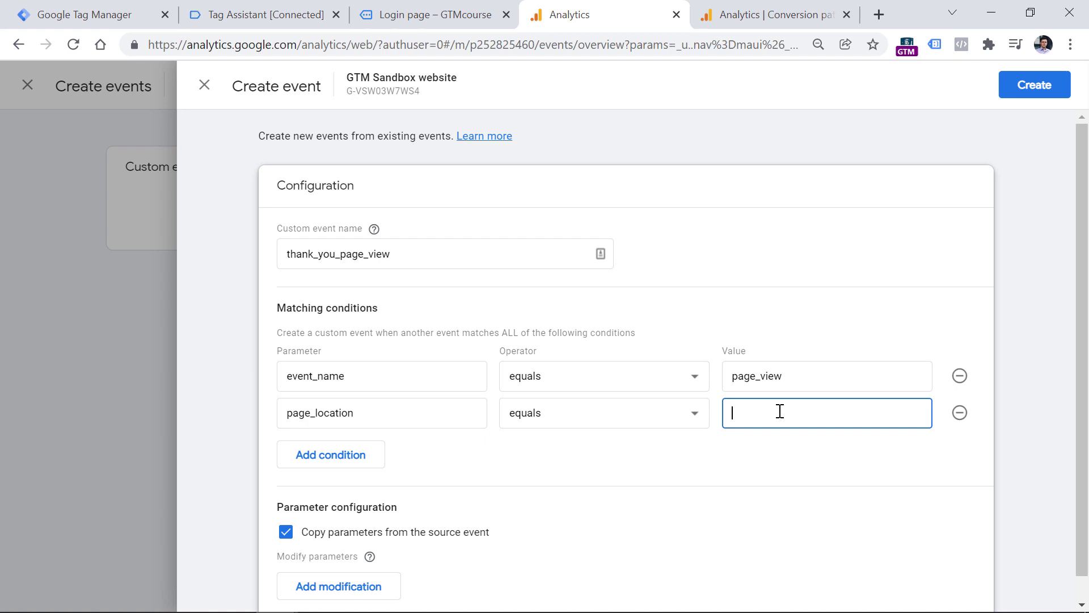
pyautogui.write('/thank-you/')
# Review the thank_you_page_view name and both matching conditions, and create the event with parameters copied from the source event.
pyautogui.moveTo(804, 411); pyautogui.dragTo(728, 415)
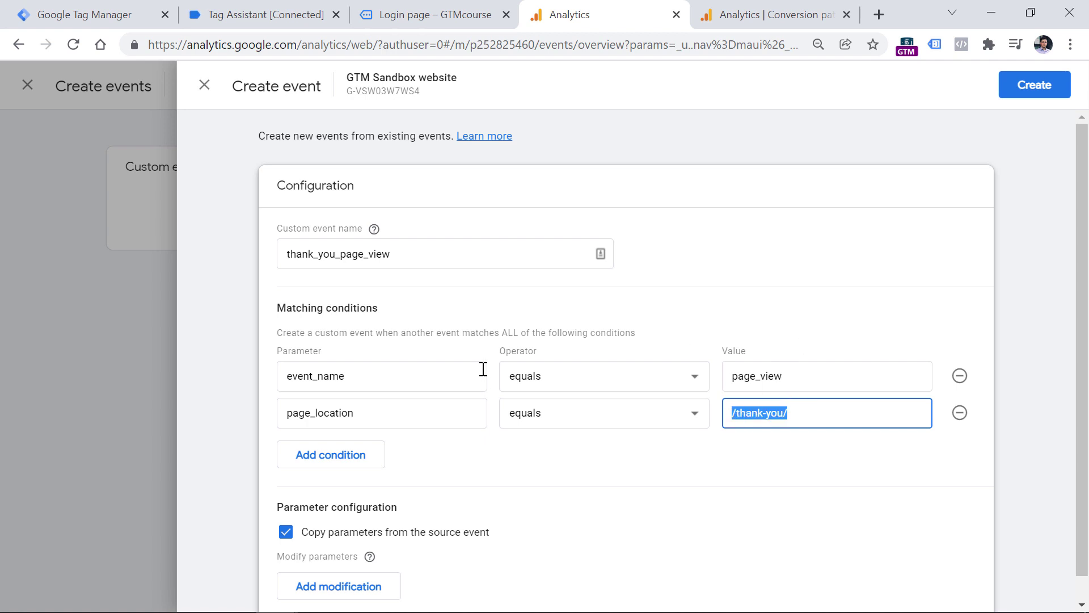
pyautogui.moveTo(822, 420); pyautogui.dragTo(664, 409)
pyautogui.moveTo(784, 376); pyautogui.dragTo(733, 377)
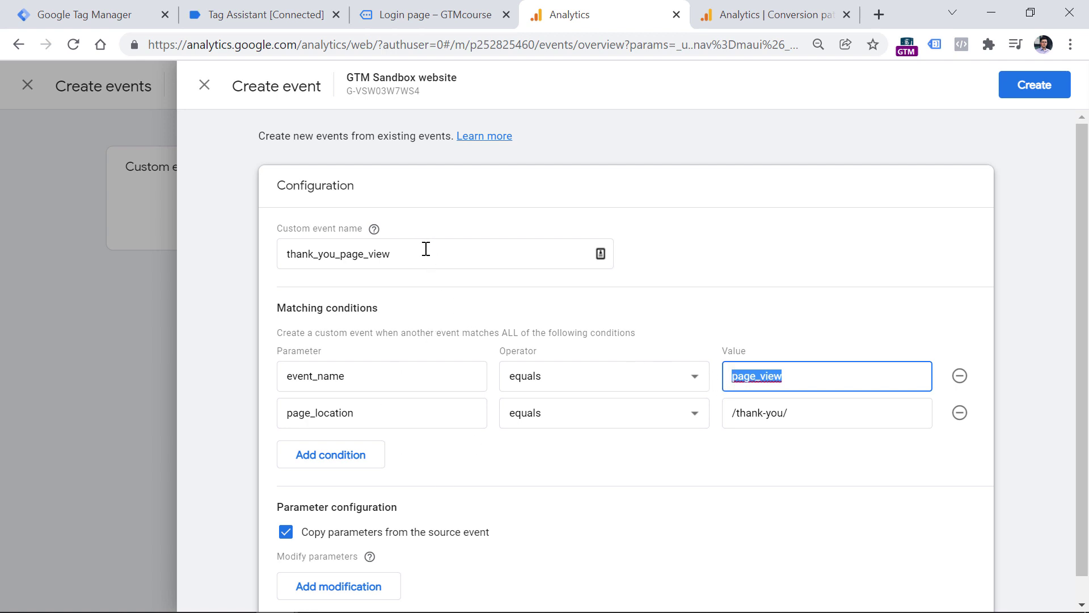
pyautogui.moveTo(425, 250); pyautogui.dragTo(259, 255)
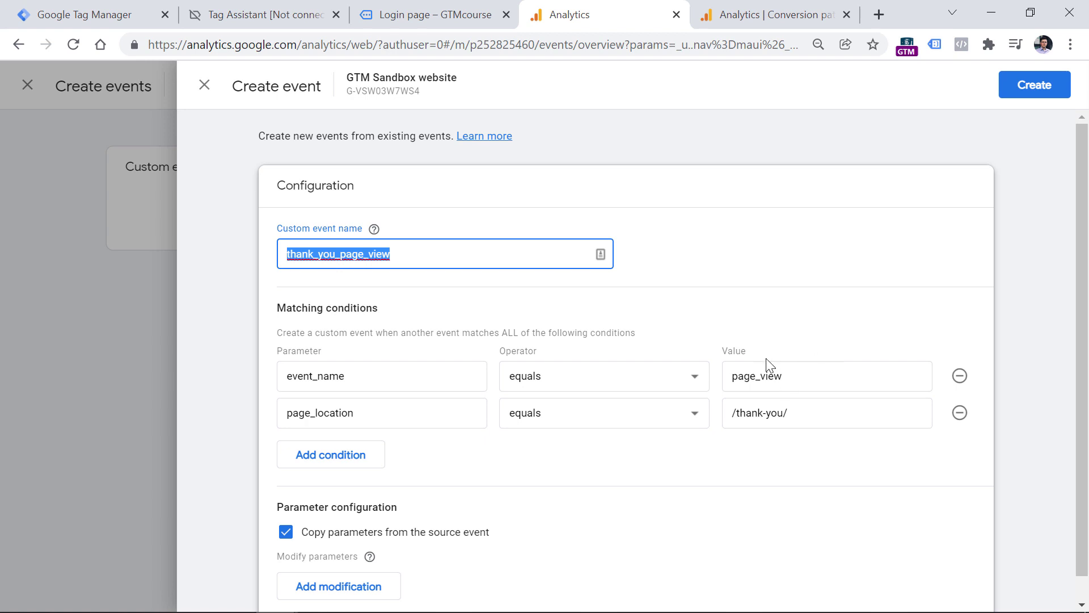
pyautogui.scroll(-1, 441, 448)
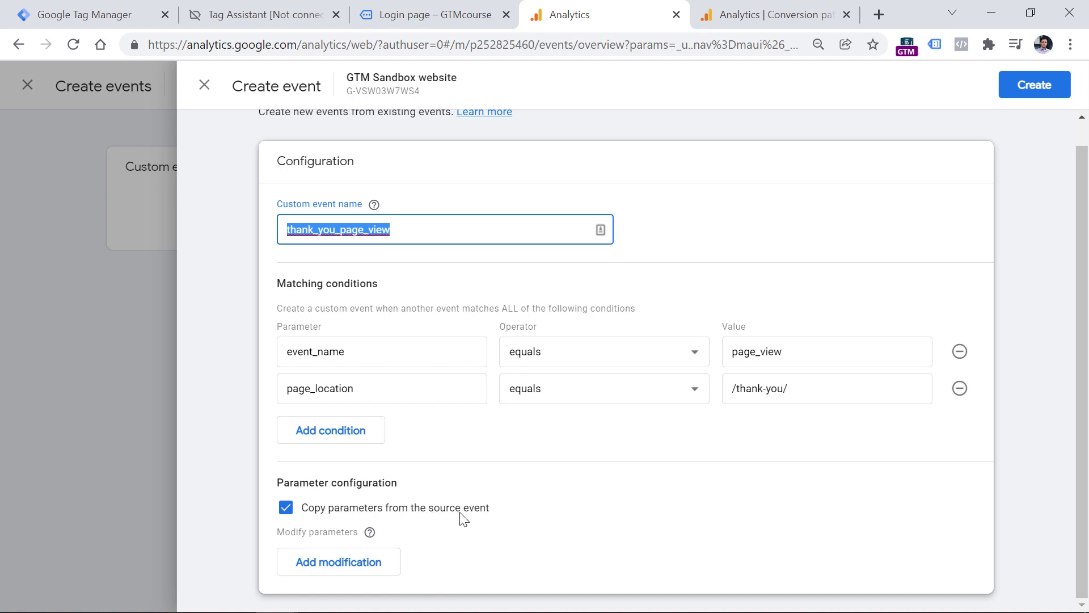
pyautogui.moveTo(786, 349); pyautogui.dragTo(732, 350)
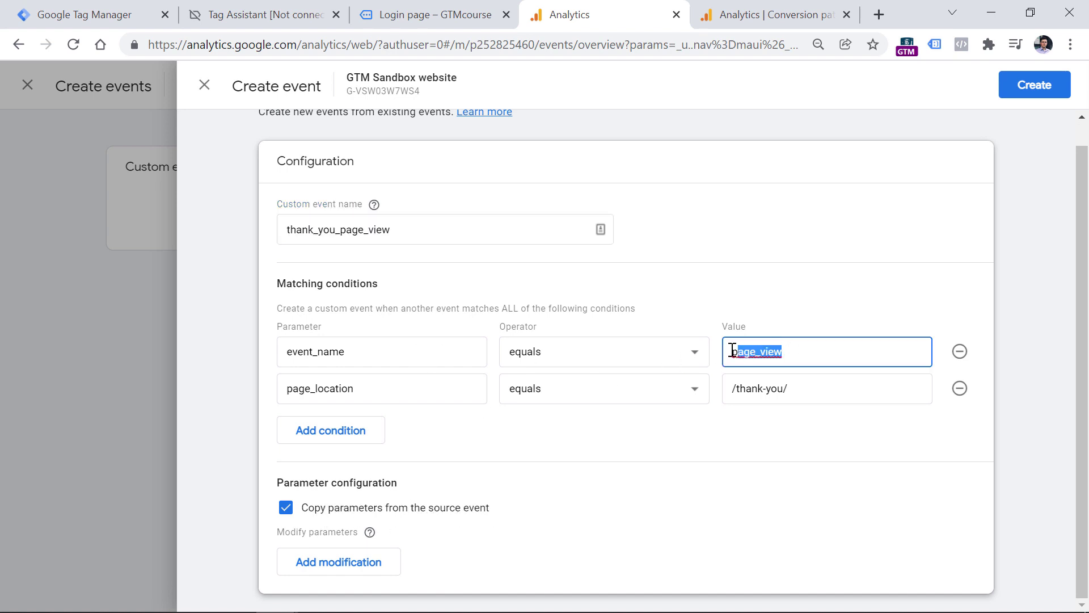
pyautogui.click(1044, 82)
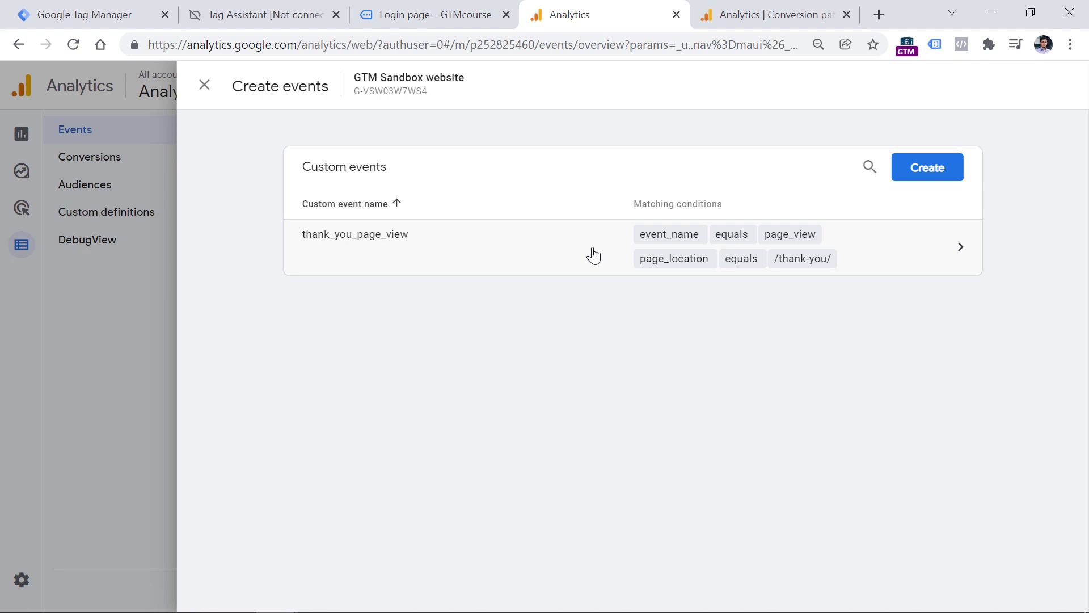
# Copy the name thank_you_page_view from the custom event's configuration and close the event creation views without changes.
pyautogui.click(356, 250)
pyautogui.click(358, 245)
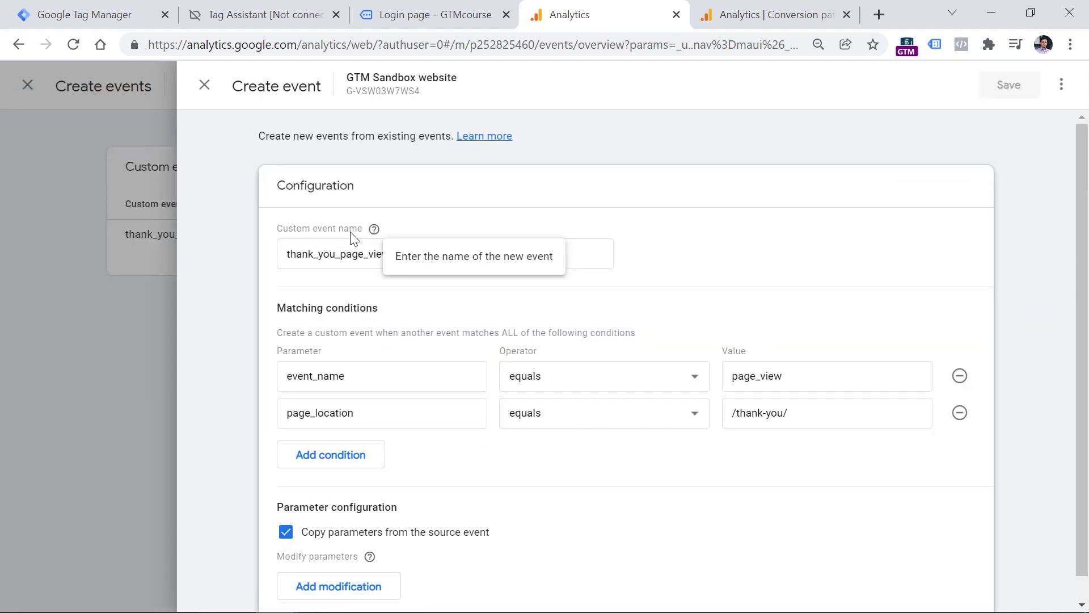
pyautogui.click(349, 252)
pyautogui.doubleClick(363, 254)
pyautogui.rightClick(364, 254)
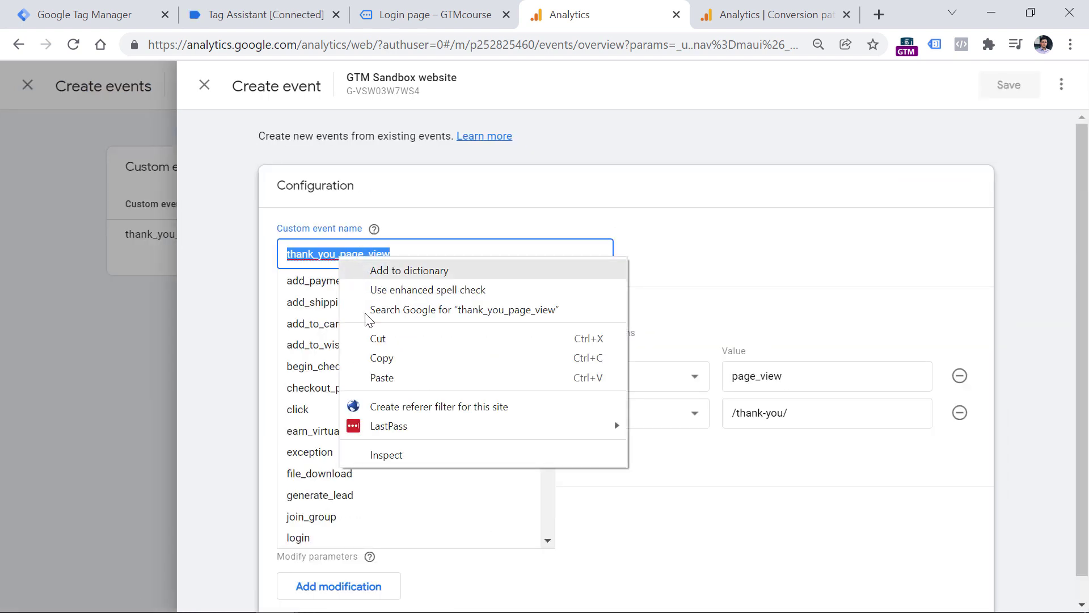
pyautogui.click(310, 356)
pyautogui.click(204, 84)
pyautogui.click(181, 84)
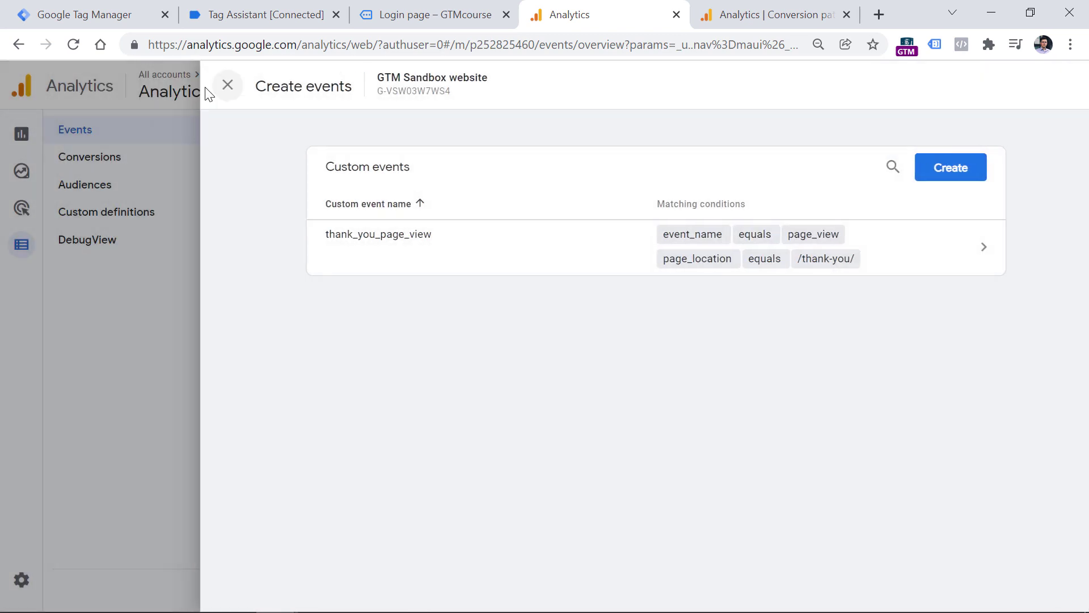
# Add a new conversion event named thank_you_page_view and save it.
pyautogui.click(99, 162)
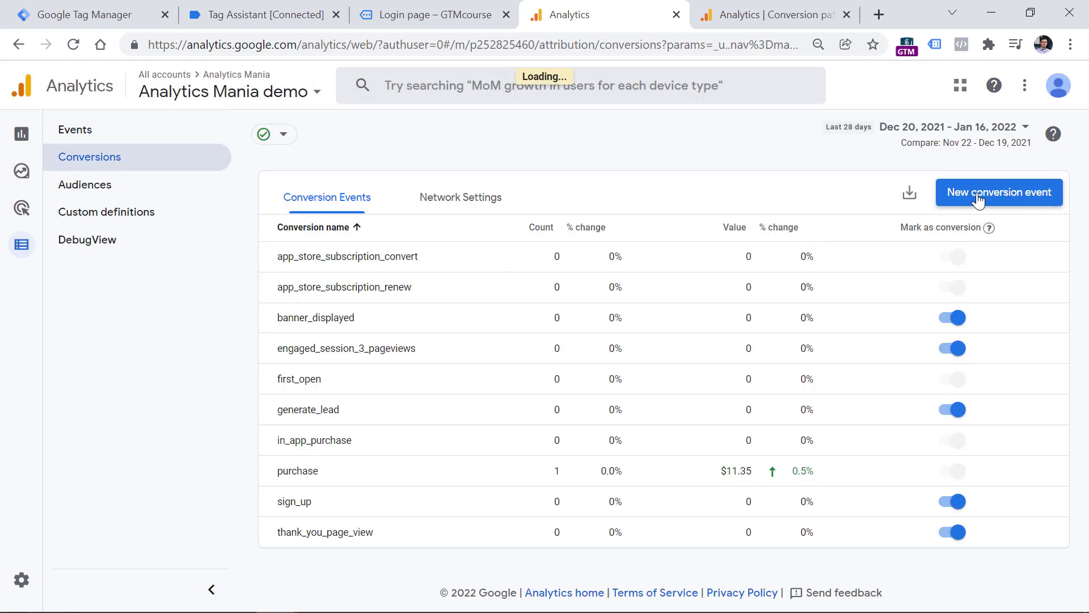
pyautogui.click(1000, 192)
pyautogui.click(637, 289)
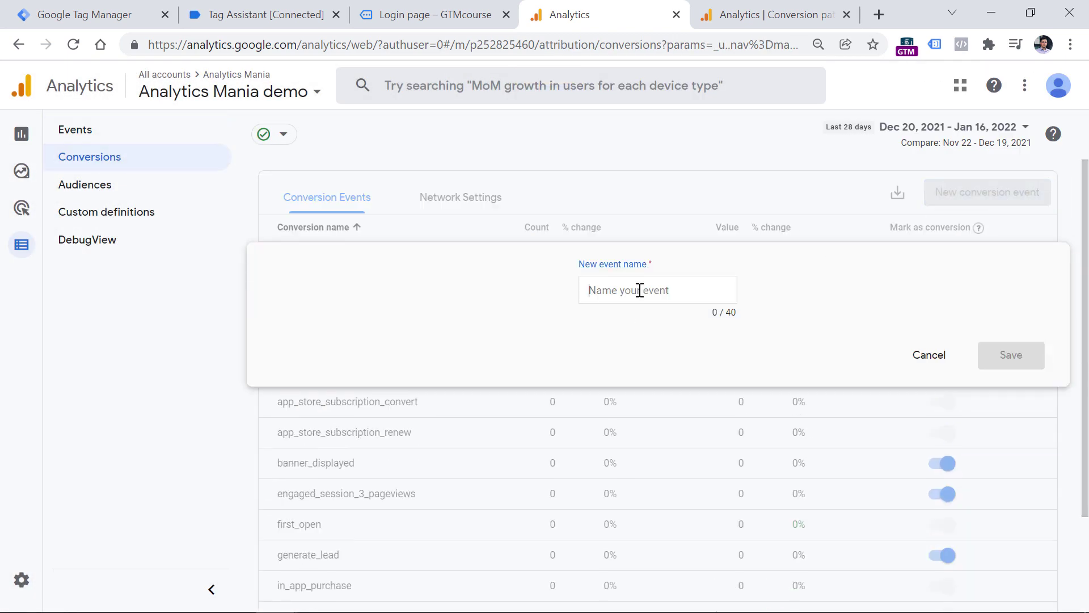
pyautogui.hotkey('ctrl', 'v')
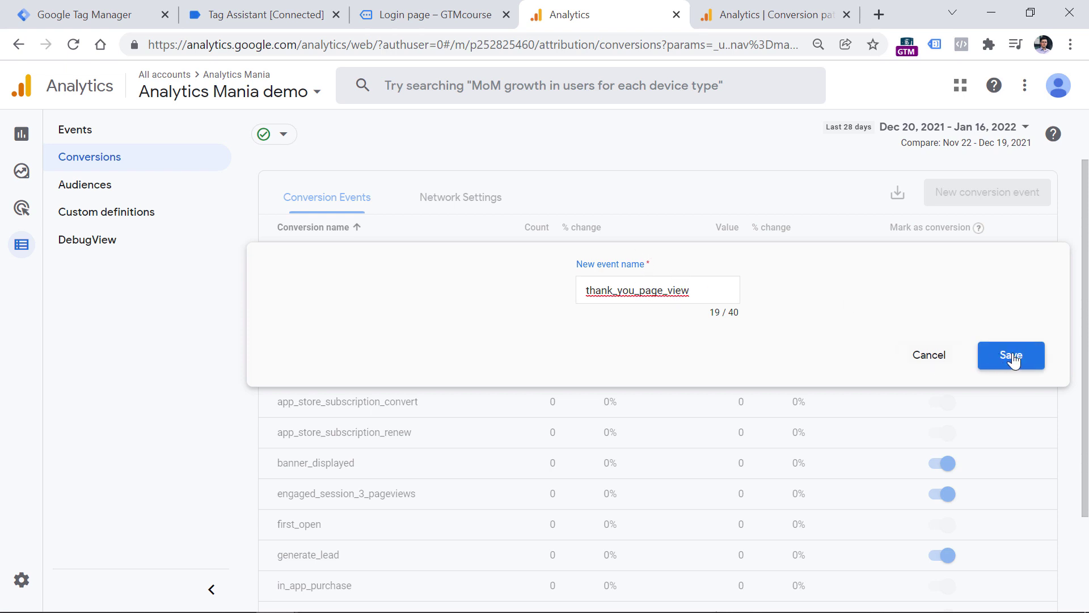
pyautogui.click(1011, 356)
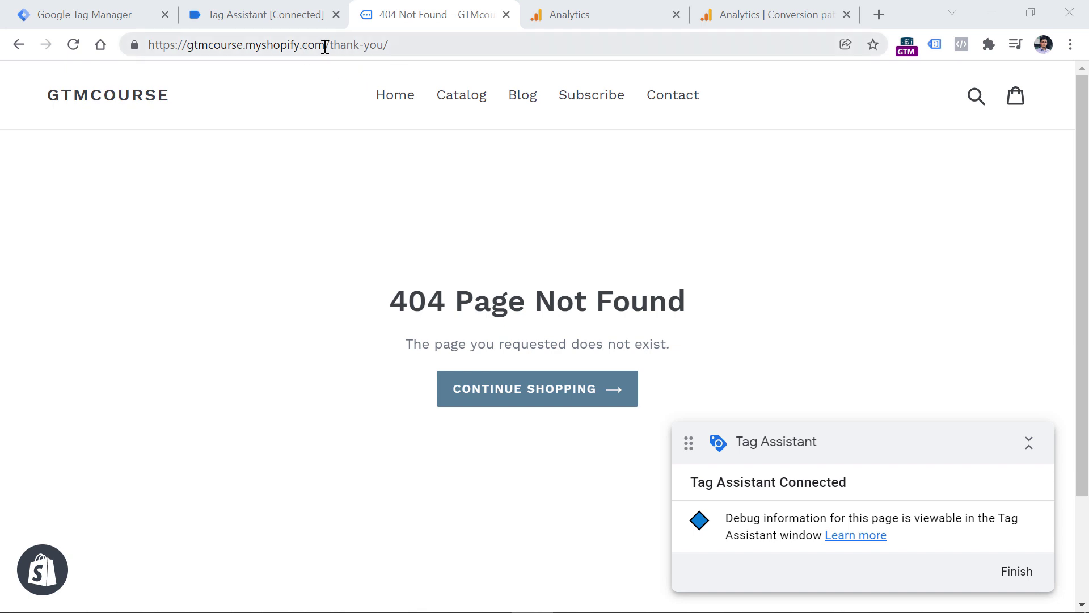
# Check the /thank-you/ path in the test page's URL and look in DebugView for the resulting events.
pyautogui.moveTo(327, 45); pyautogui.dragTo(394, 46)
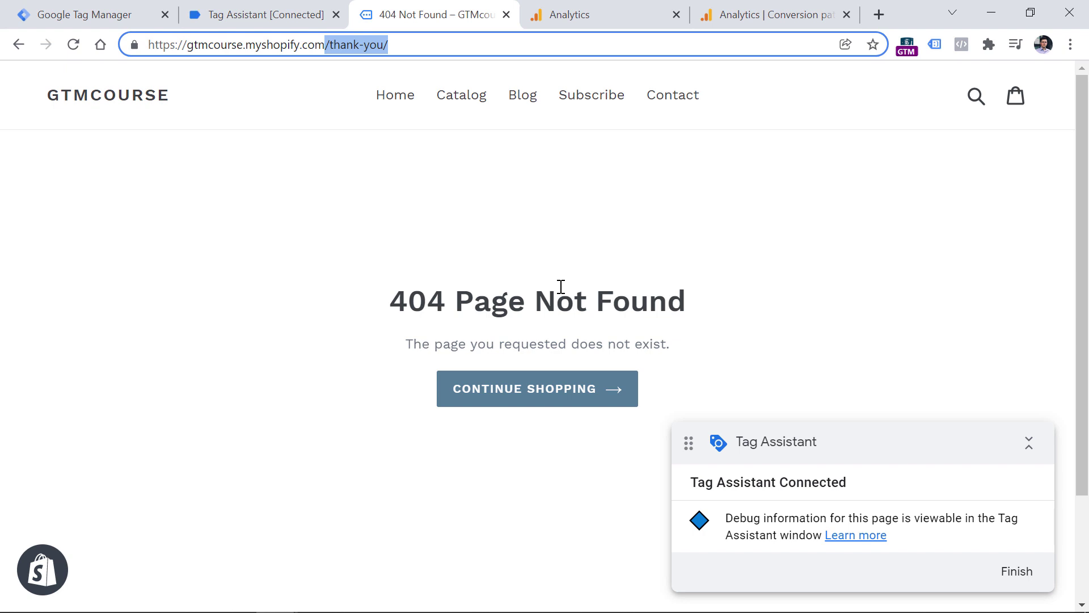
pyautogui.moveTo(388, 45); pyautogui.dragTo(325, 46)
pyautogui.click(614, 16)
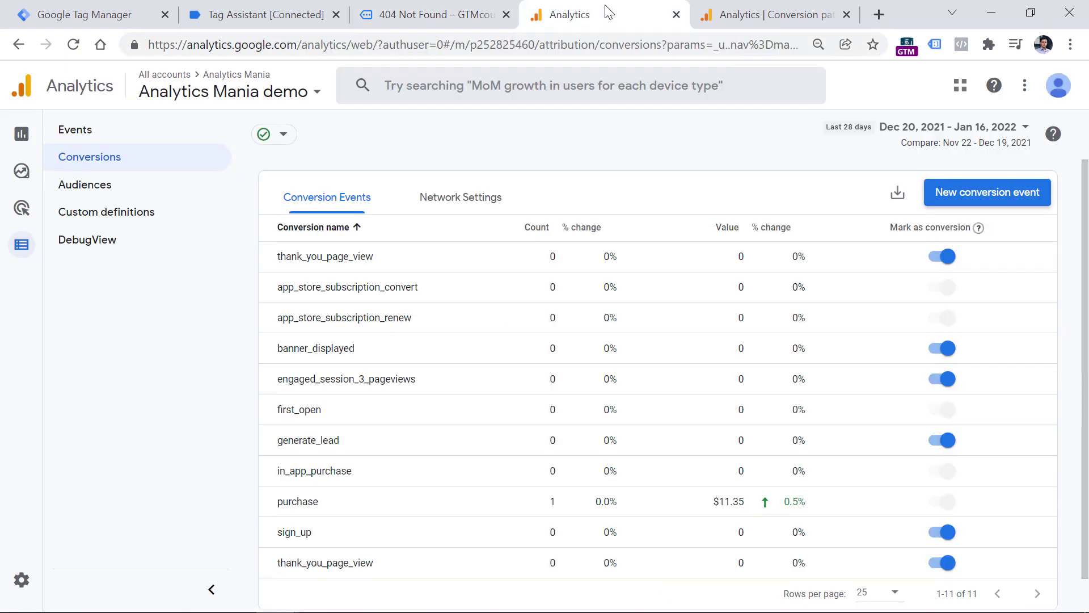
pyautogui.moveTo(24, 243)
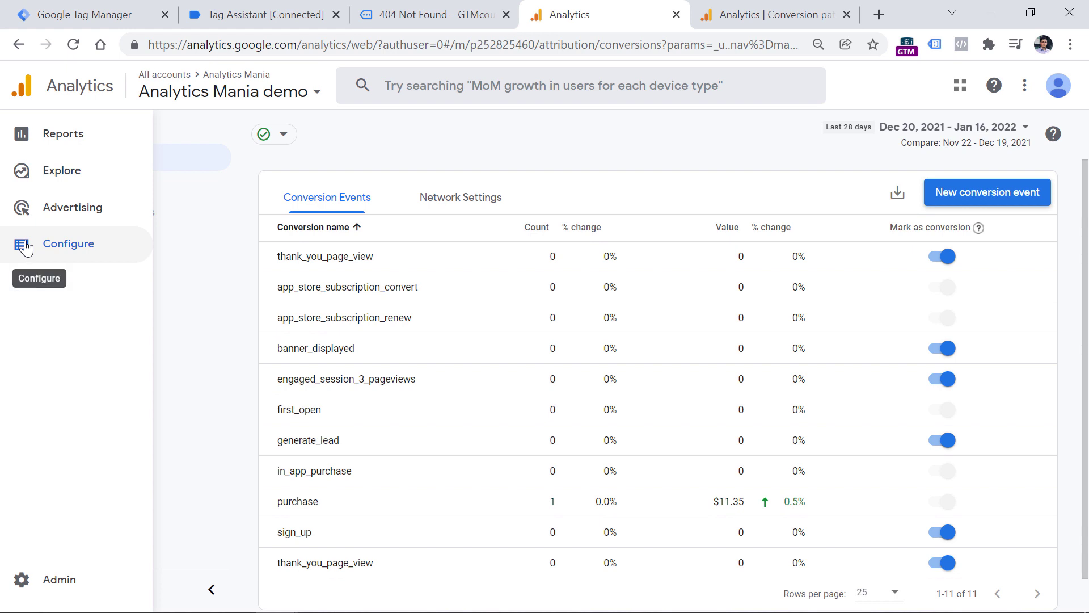
pyautogui.click(98, 242)
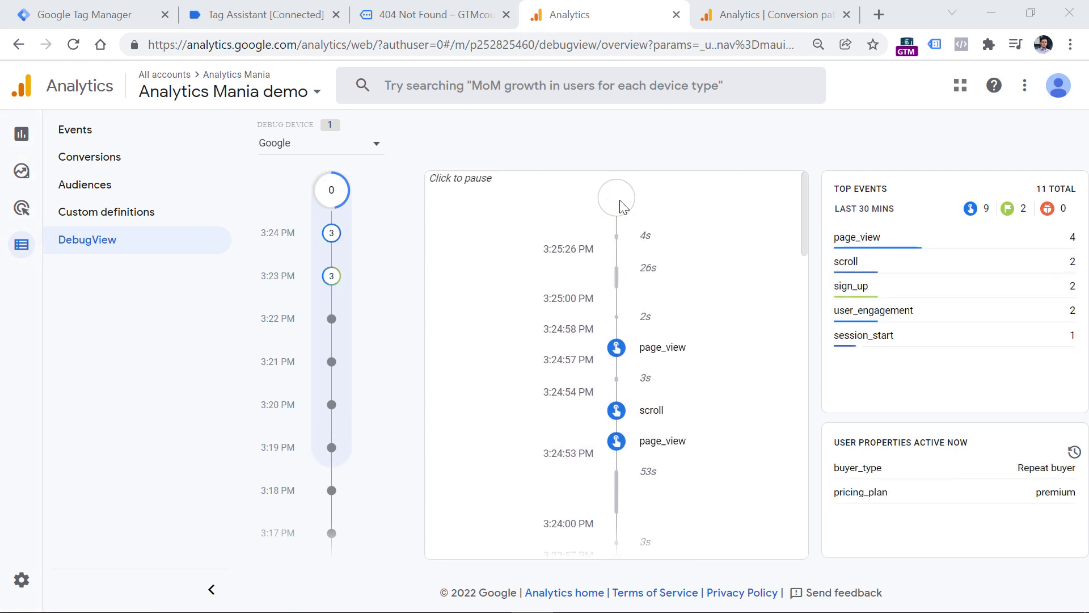
# Change the thank_you_page_view event's page_location condition operator to contains and save the event.
pyautogui.click(80, 133)
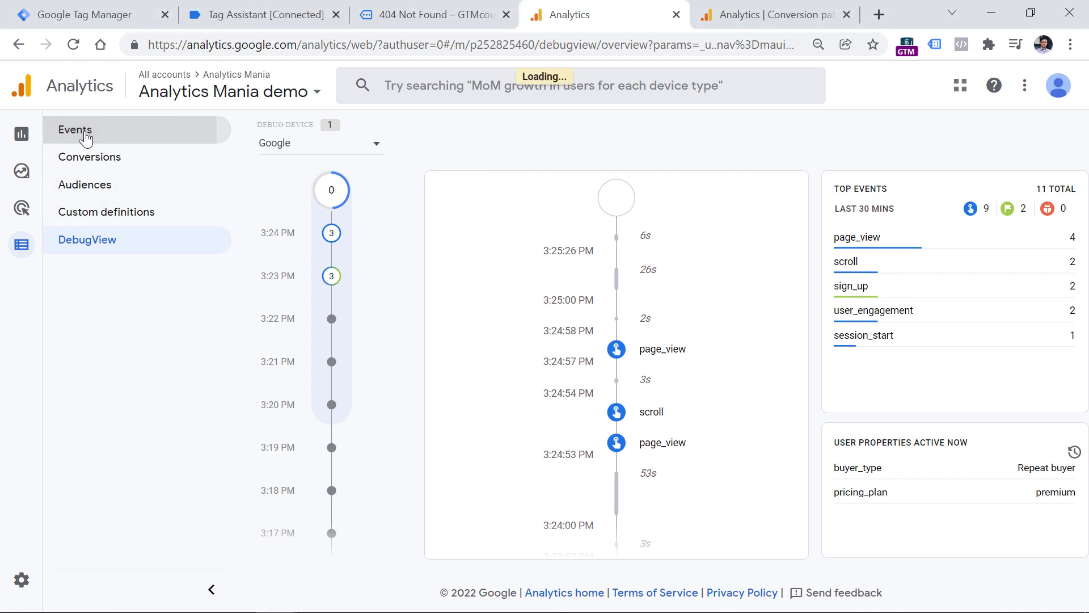
pyautogui.click(993, 260)
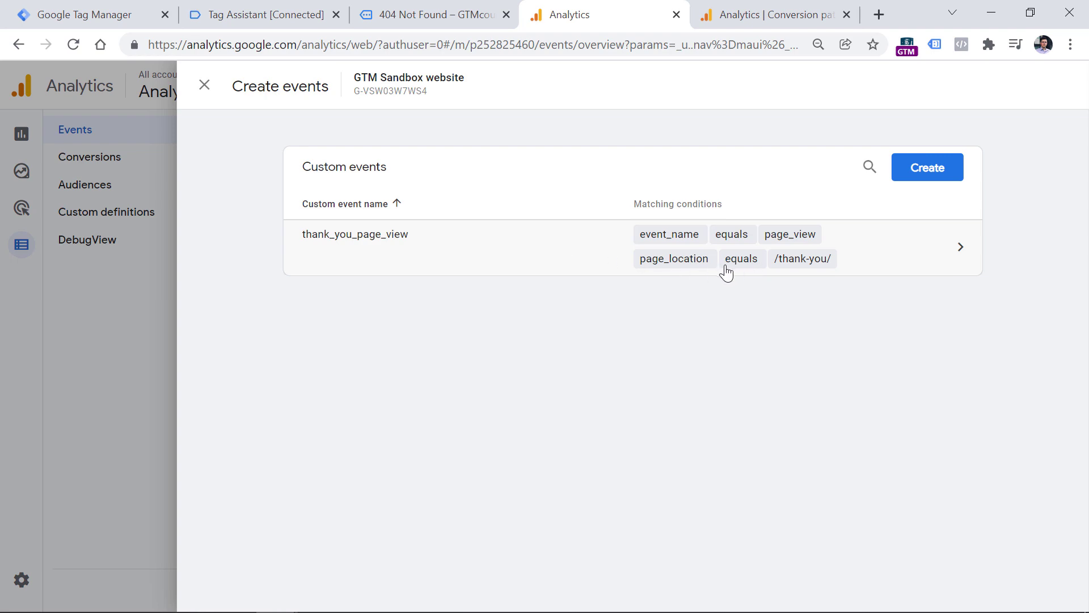
pyautogui.click(740, 268)
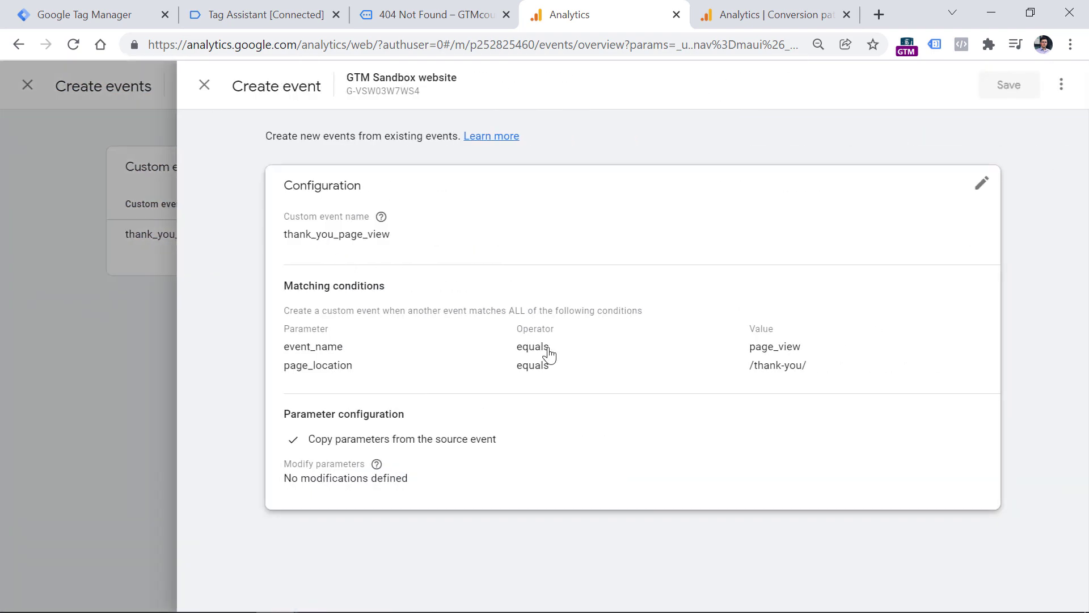
pyautogui.click(546, 417)
pyautogui.click(532, 212)
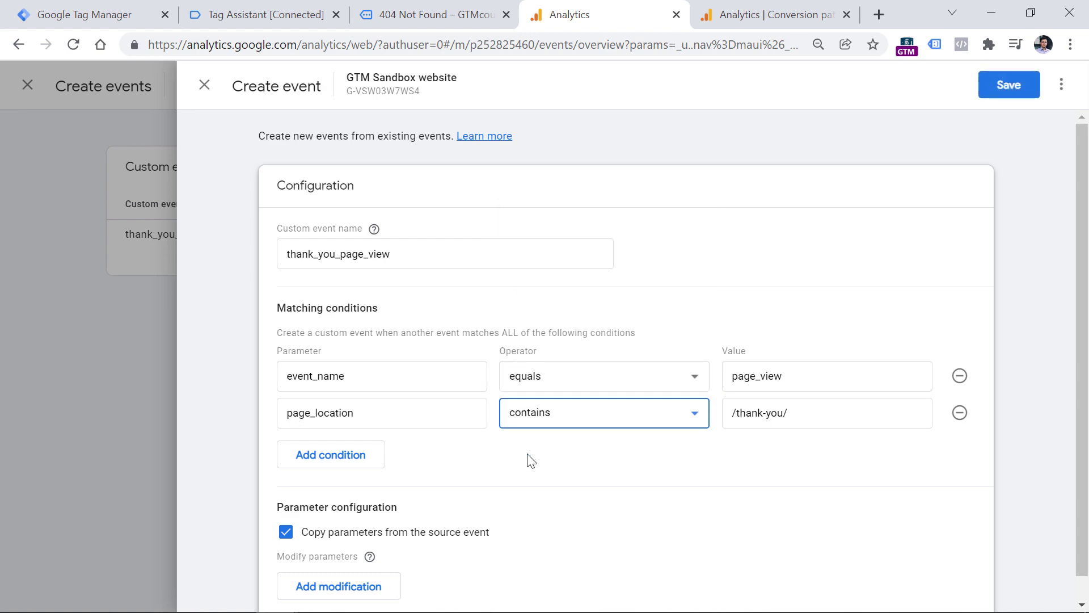
pyautogui.click(1004, 86)
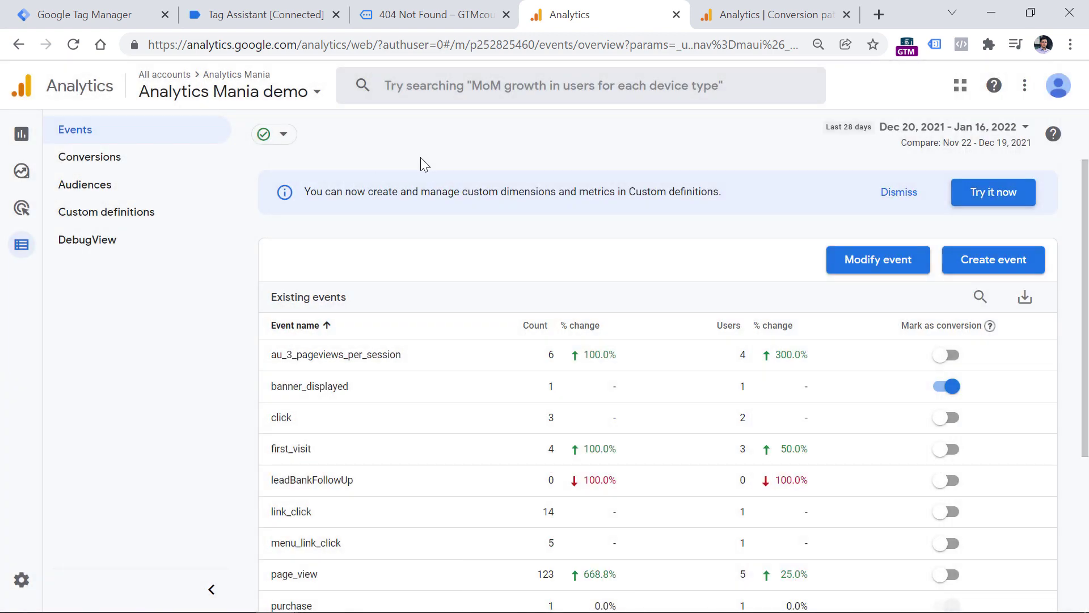
# Switch to the GTMcourse site's /thank-you/ page and load it again to send a new page view.
pyautogui.click(431, 14)
pyautogui.click(408, 44)
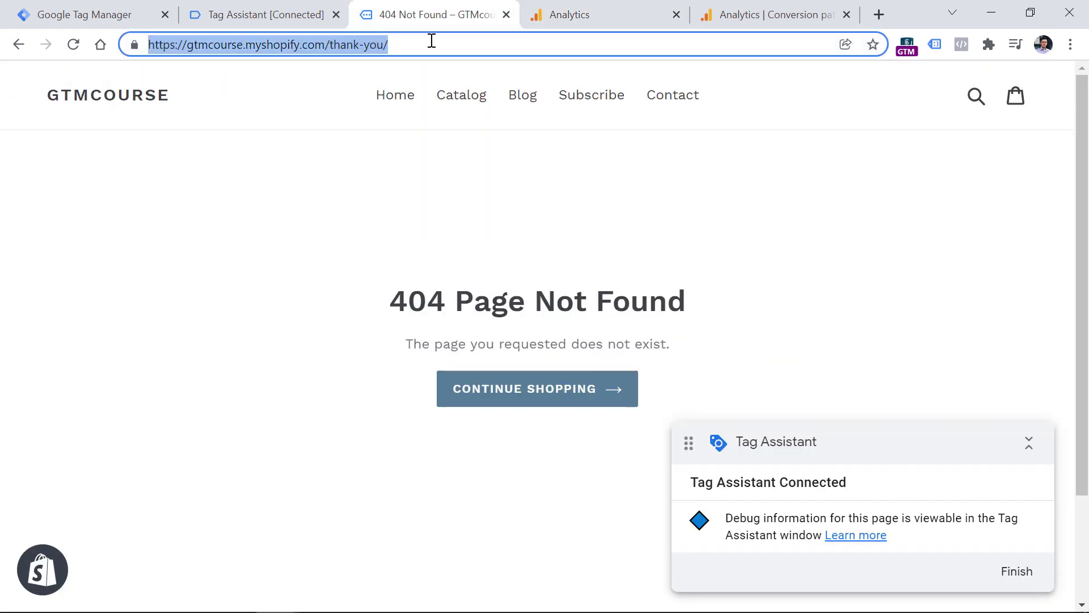
pyautogui.click(431, 44)
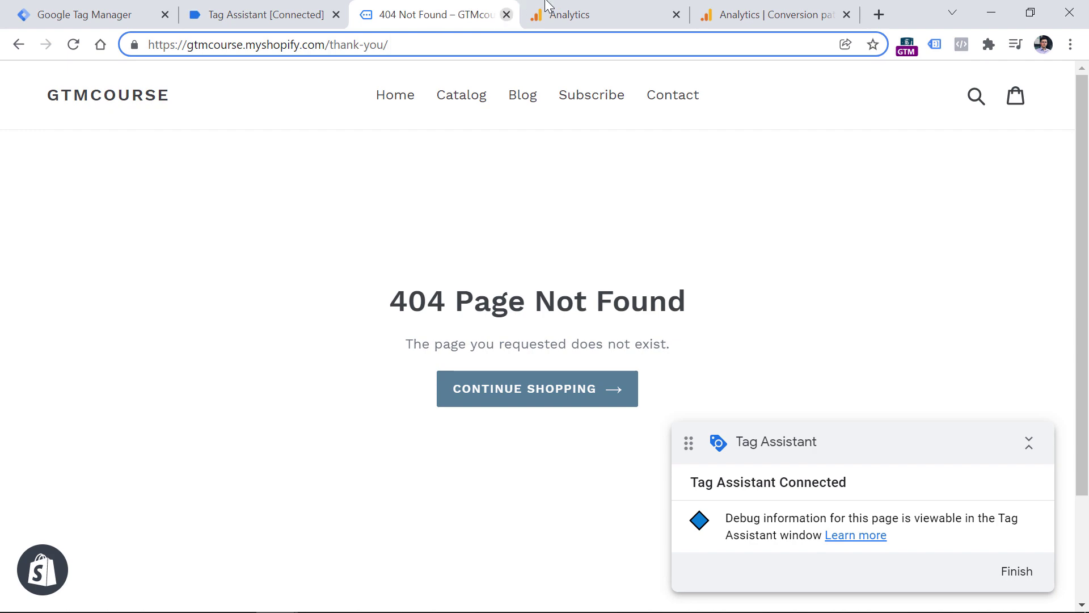
pyautogui.click(561, 12)
pyautogui.click(460, 11)
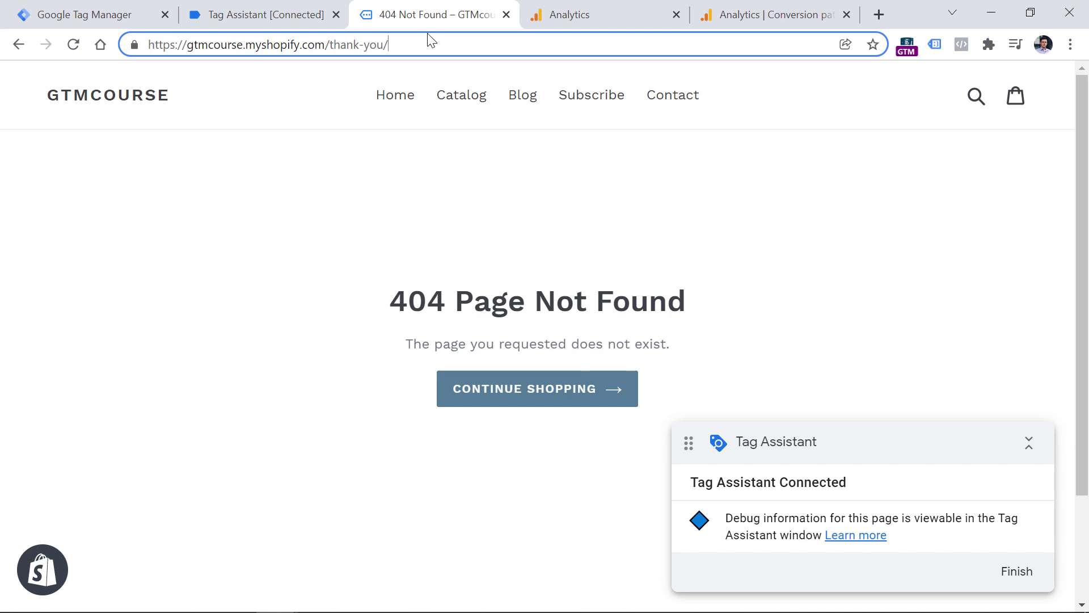
pyautogui.press('Return')
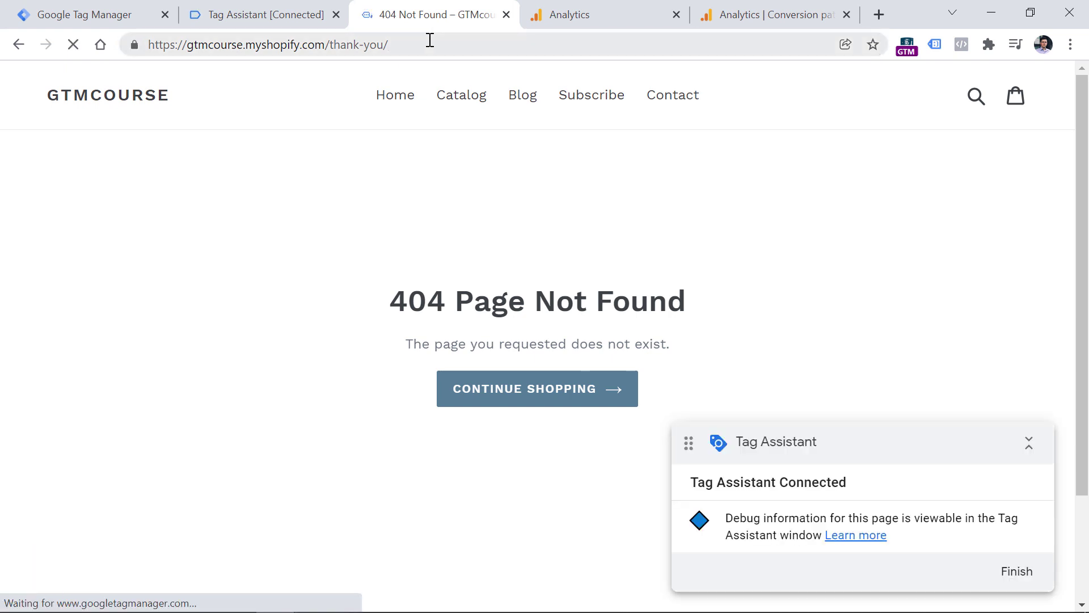
# Return to Google Analytics and check DebugView for the thank_you_page_view conversion event.
pyautogui.moveTo(327, 44)
pyautogui.mouseDown()
pyautogui.moveTo(426, 39)
pyautogui.moveTo(334, 44)
pyautogui.mouseUp()
pyautogui.click(561, 14)
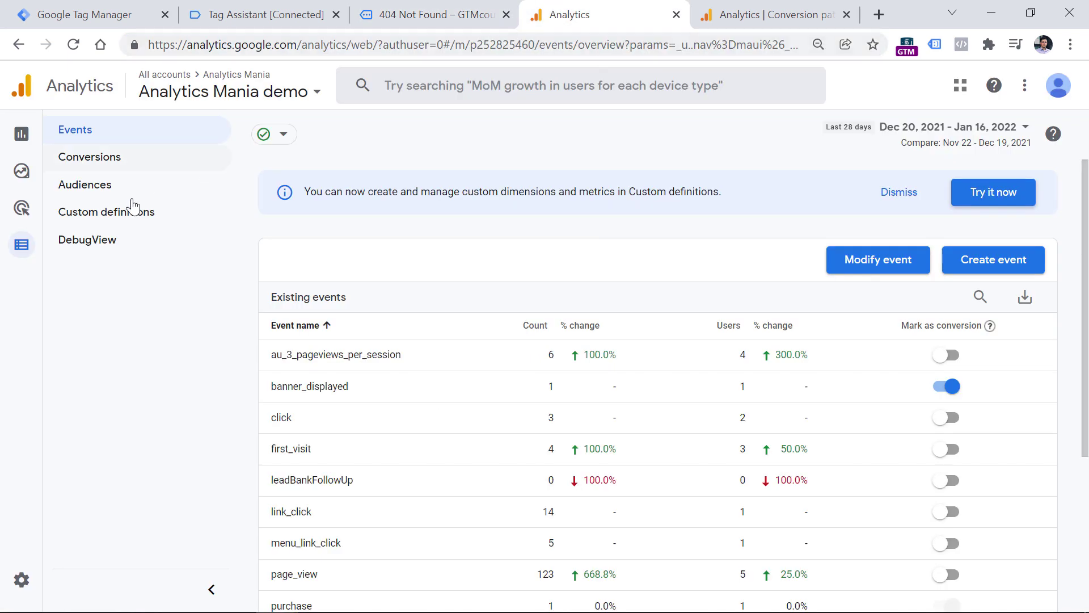
pyautogui.click(105, 249)
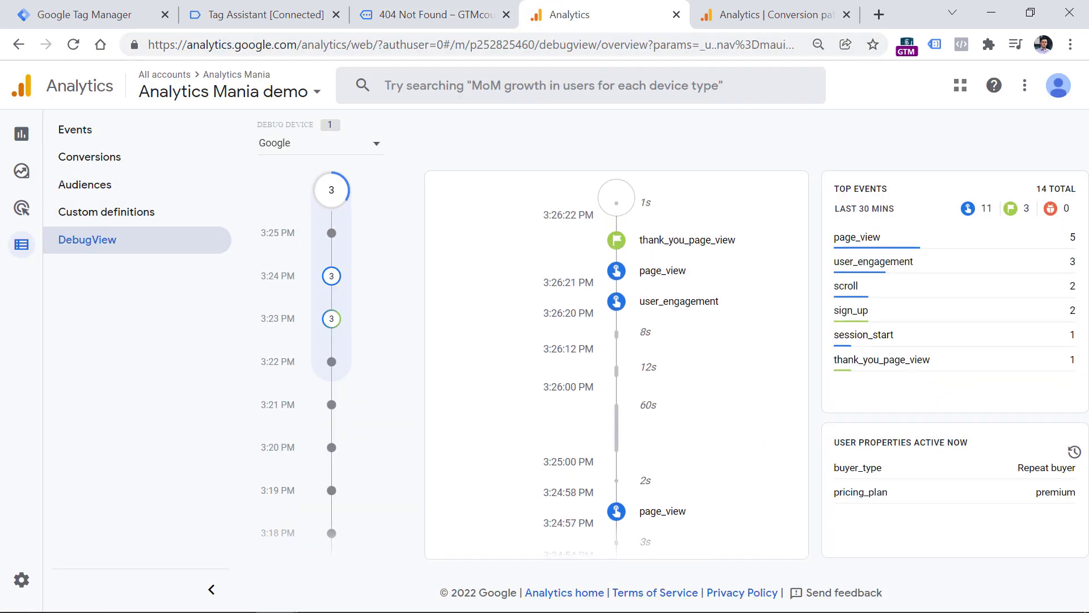